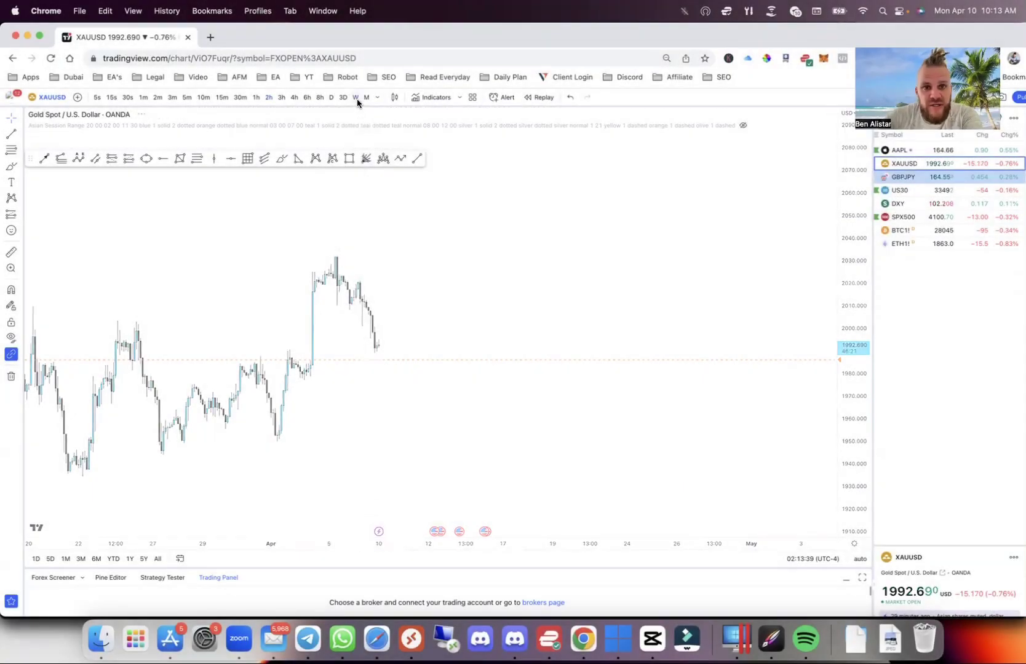
Step: Show the XAUUSD chart on the monthly timeframe and delete its crossing alert
left_click(356, 97)
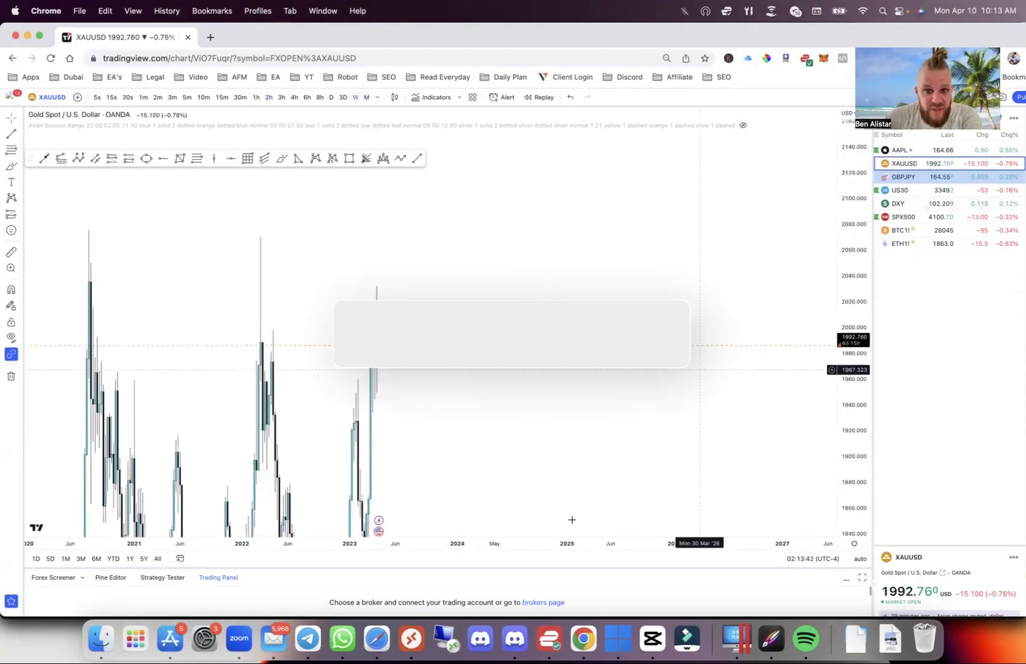
left_click(368, 98)
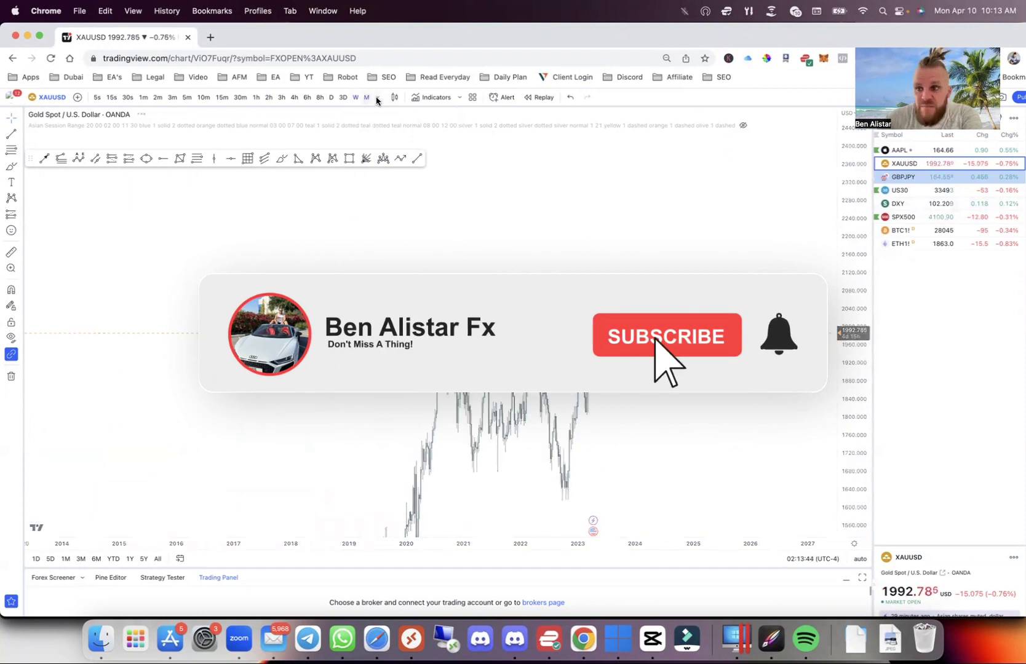
left_click_drag(840, 195, 837, 452)
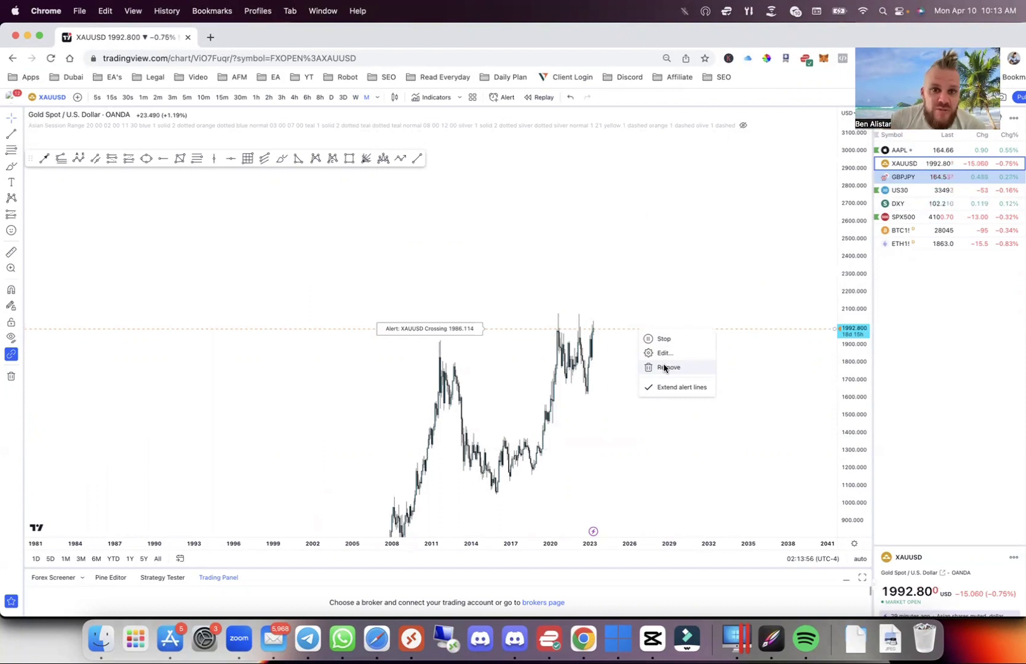
left_click(664, 367)
left_click(603, 376)
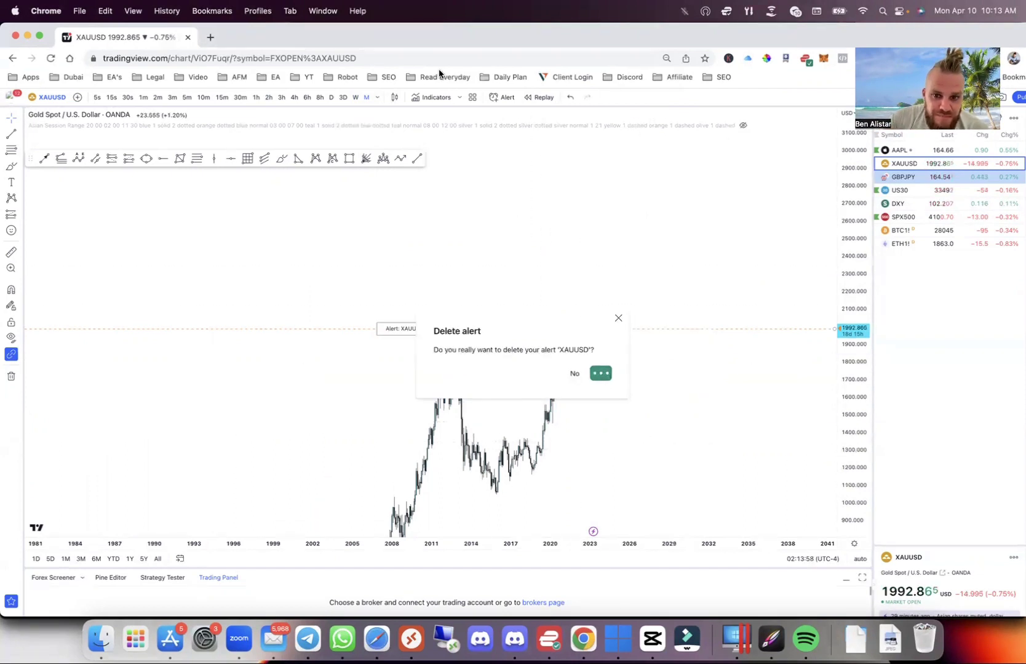
Step: Draw an arrowed path over the latest monthly candles, rising from about 1820 to 1995, dipping to about 1928 and ending near 2070
left_click_drag(846, 446, 846, 328)
scroll(728, 317, "up", 1)
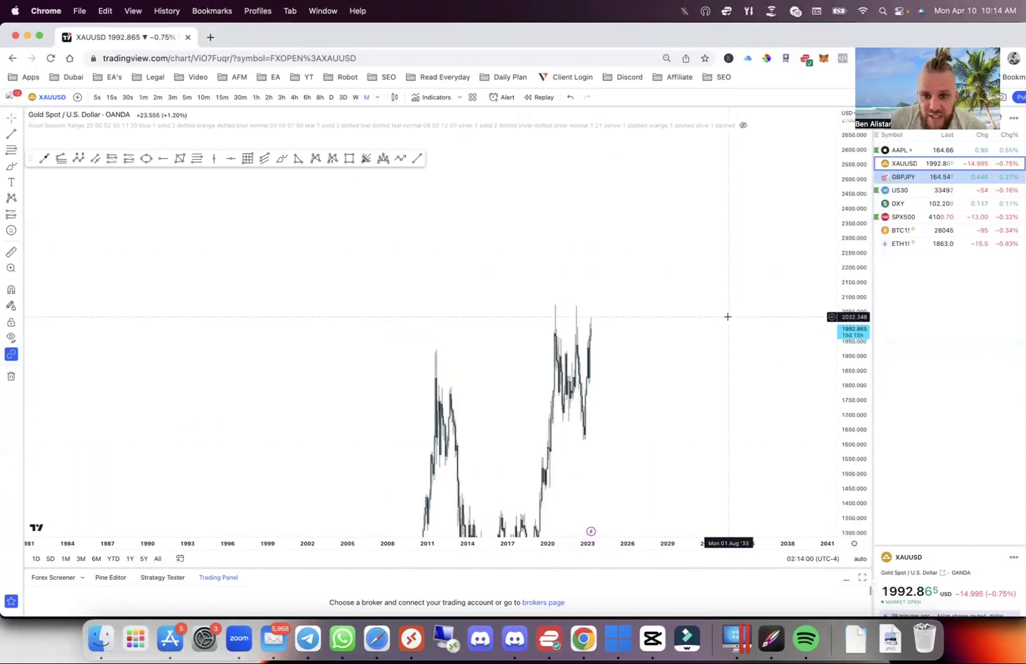
scroll(727, 317, "up", 5)
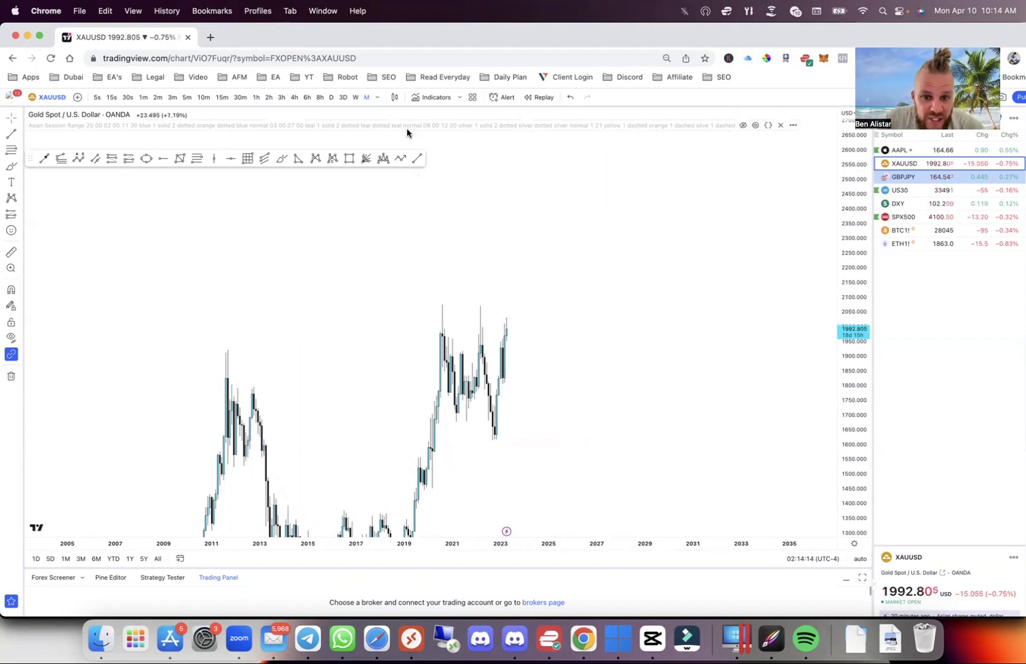
scroll(748, 330, "up", 3)
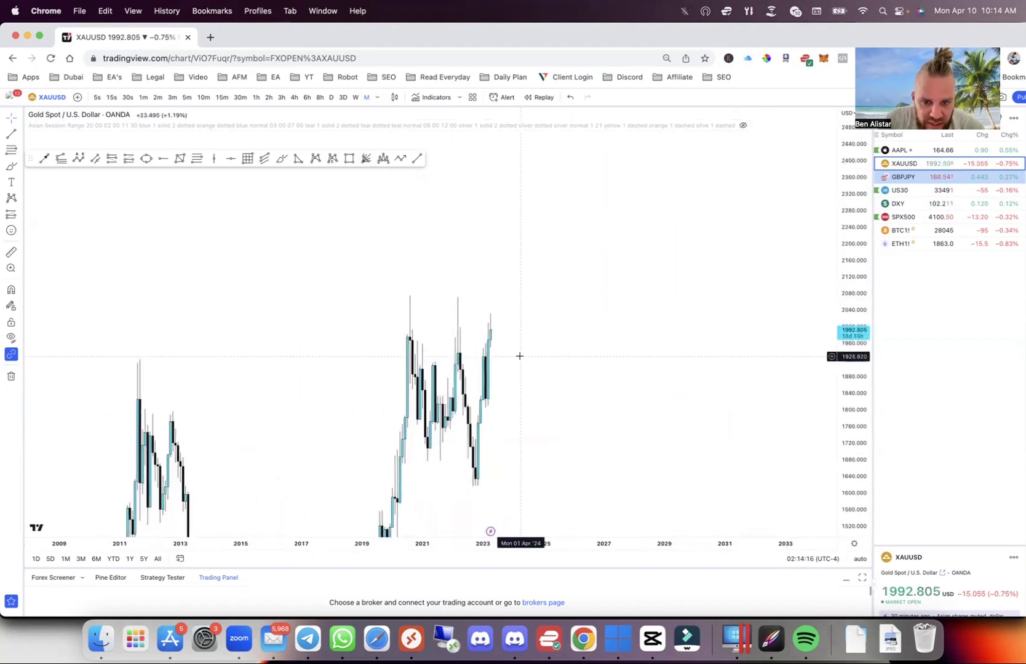
left_click(400, 158)
left_click(483, 402)
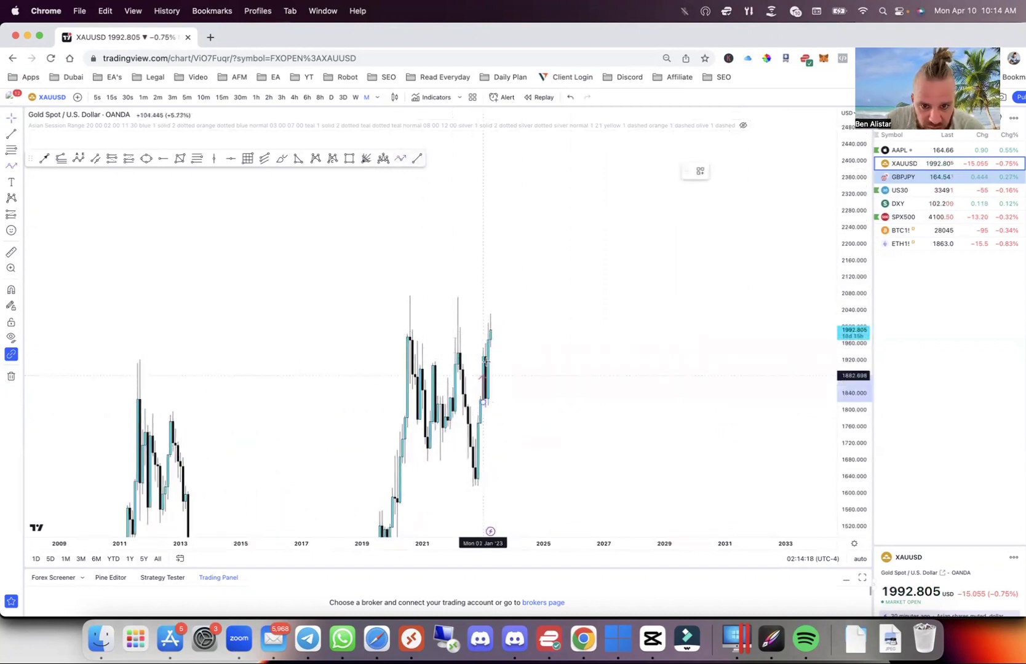
left_click(486, 329)
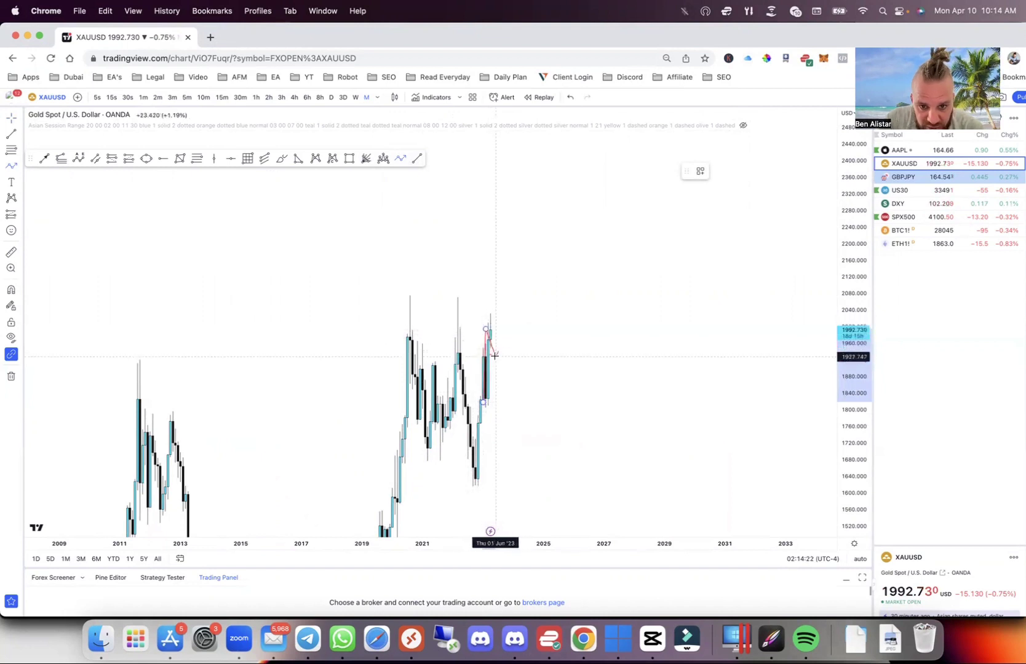
left_click(495, 357)
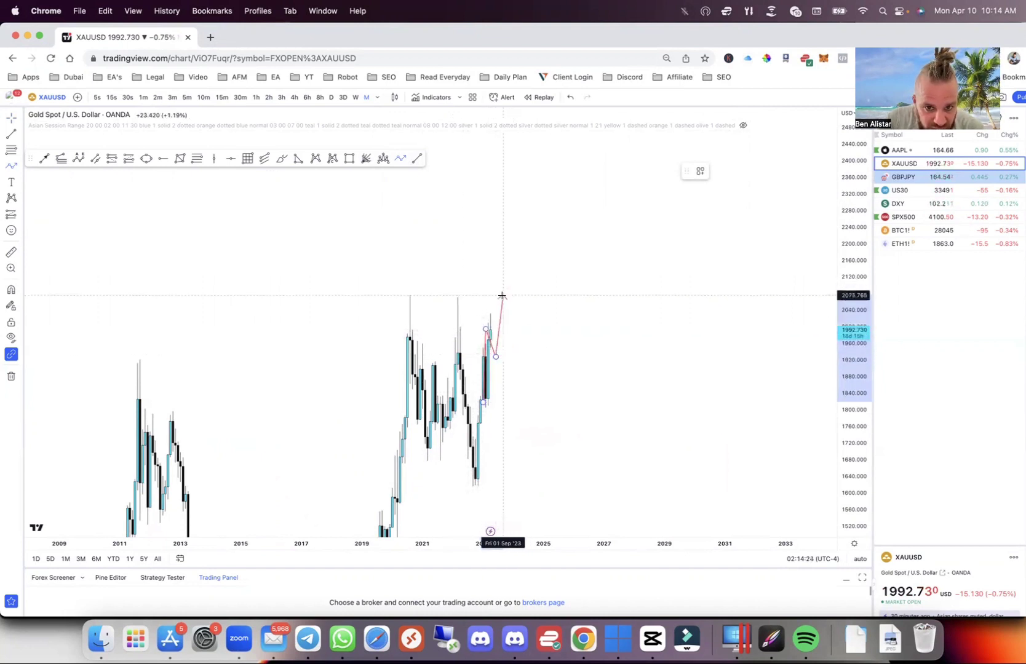
left_click(499, 300)
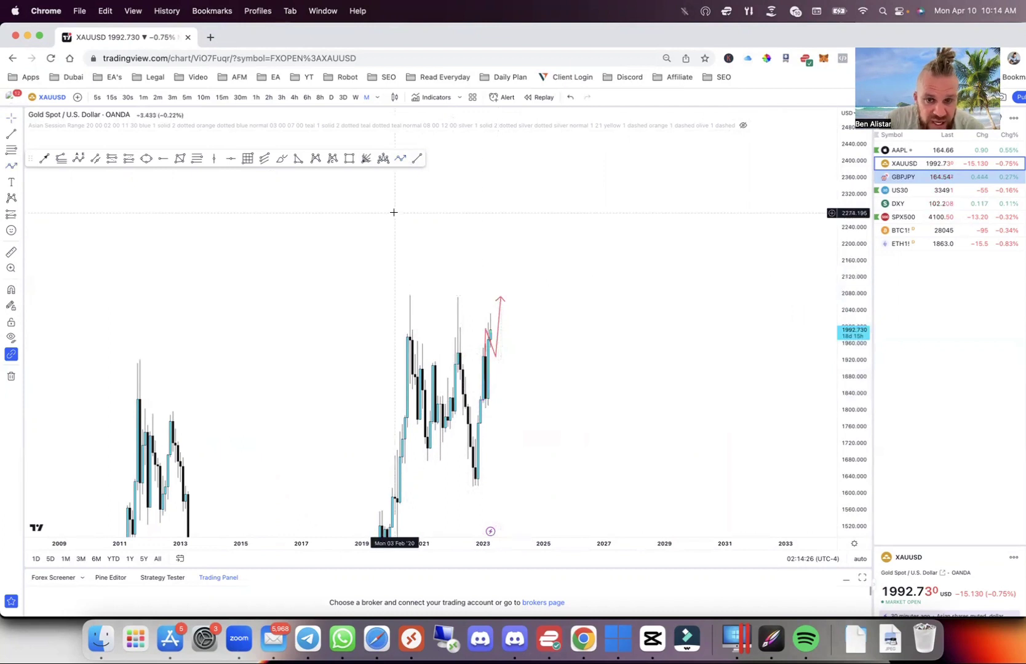
Step: On the weekly timeframe, draw a rectangle zone from about 1935 to 1957 between 7 November 2022 and 31 July 2023
scroll(394, 211, "up", 2)
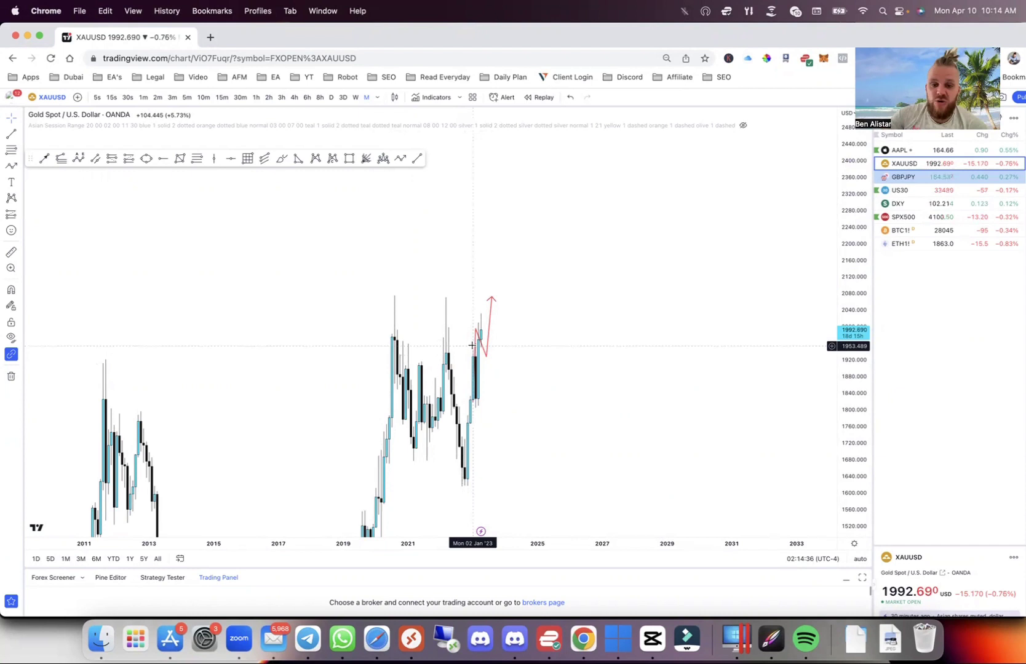
scroll(397, 263, "up", 3)
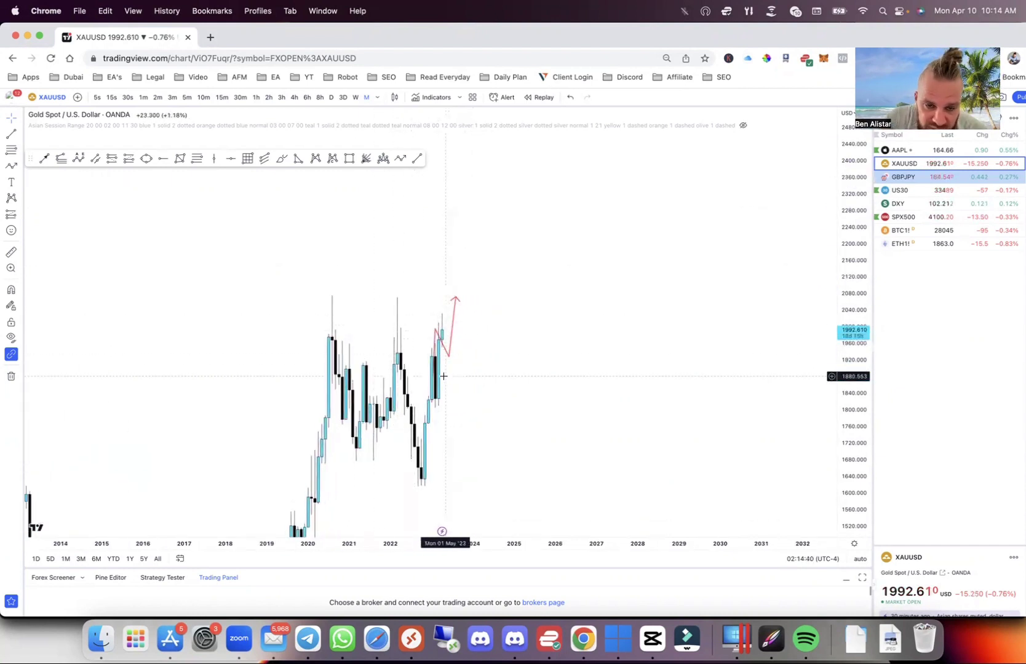
left_click(354, 97)
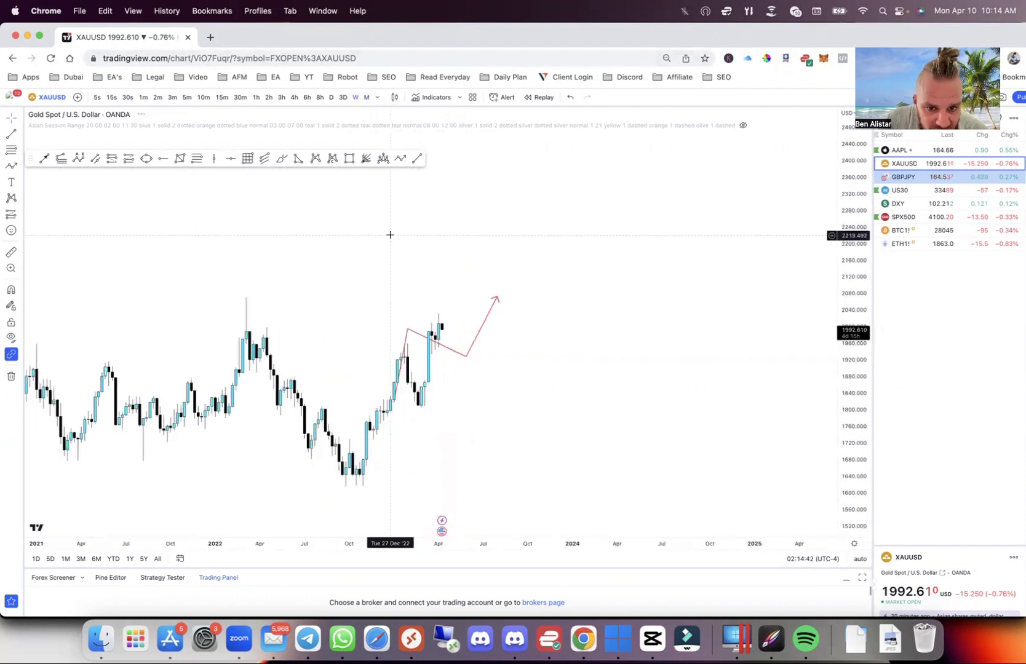
scroll(390, 235, "down", 4)
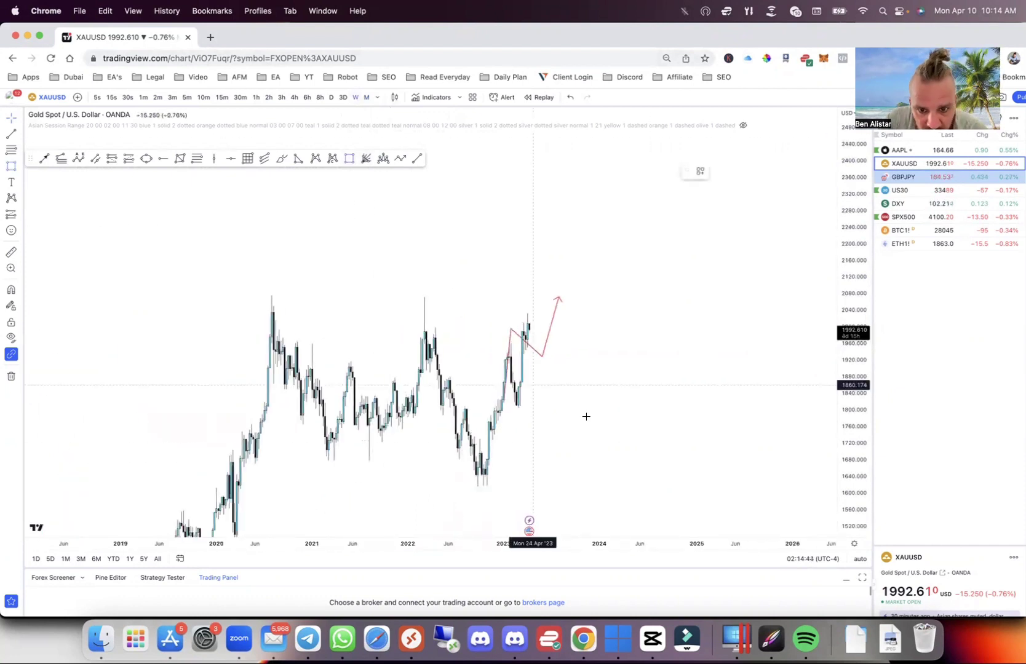
left_click_drag(490, 351, 558, 344)
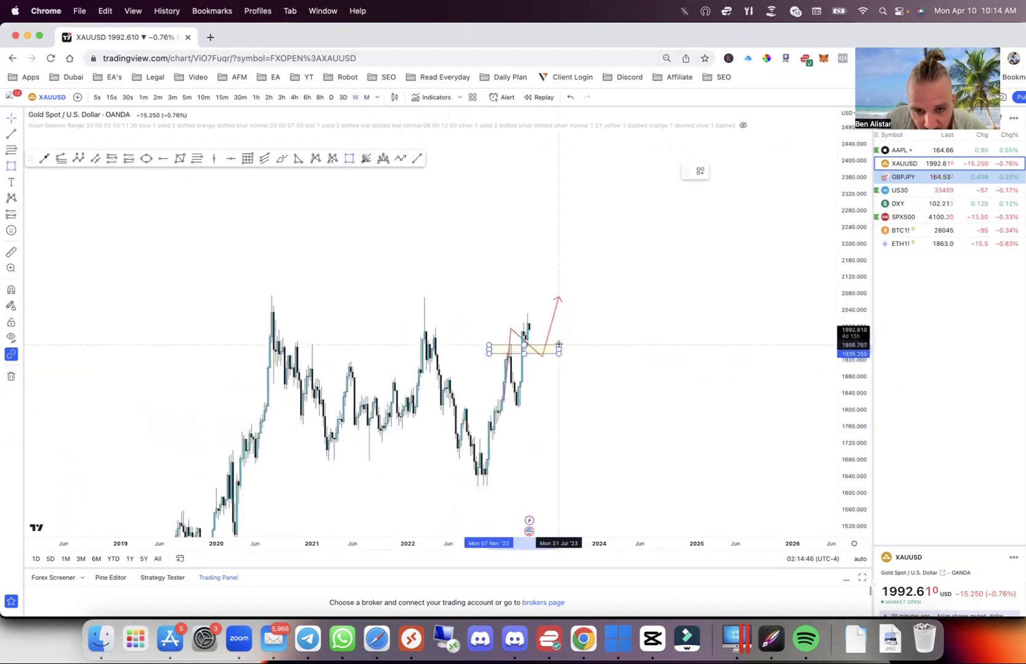
double_click(558, 349)
left_click(590, 271)
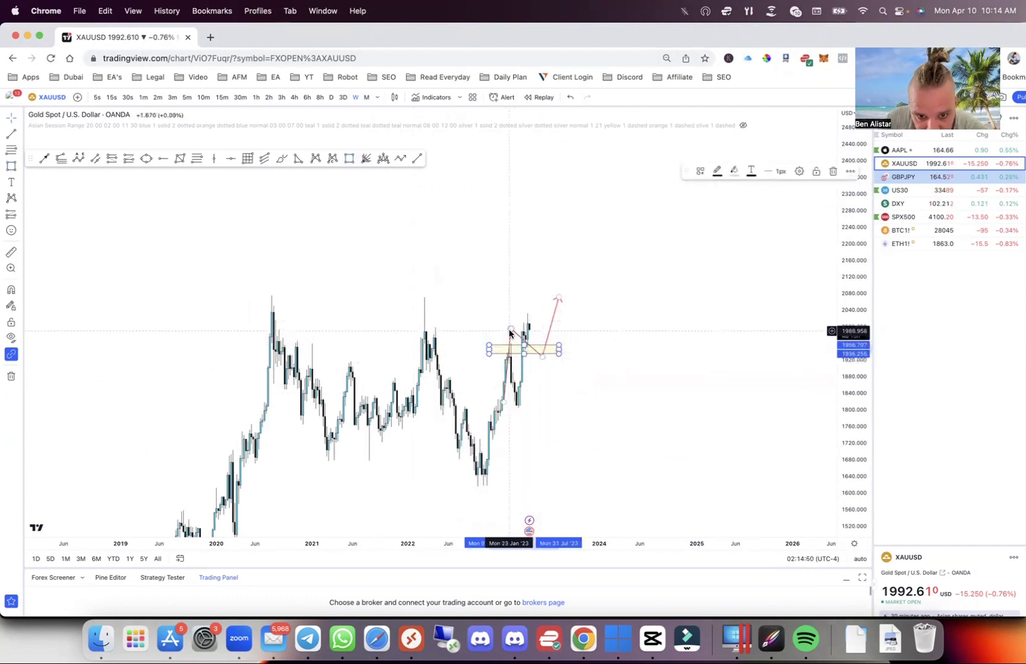
Step: Reshape the red path, moving its peak to about 2015 on the recent weekly candles and its low to about 1928 in May 2023
left_click_drag(510, 330, 530, 357)
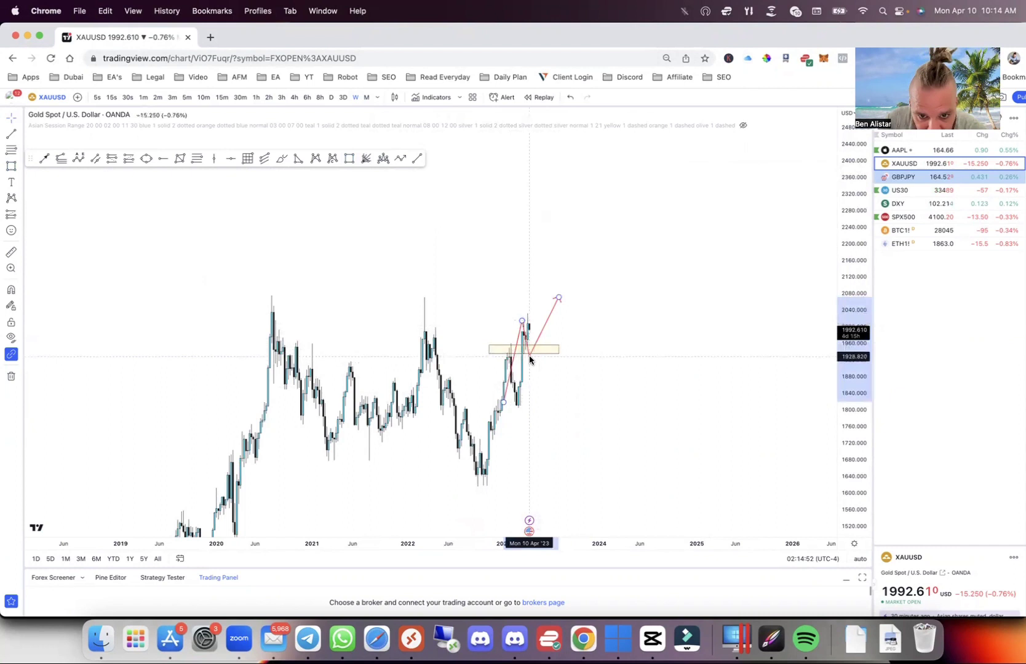
left_click(536, 356)
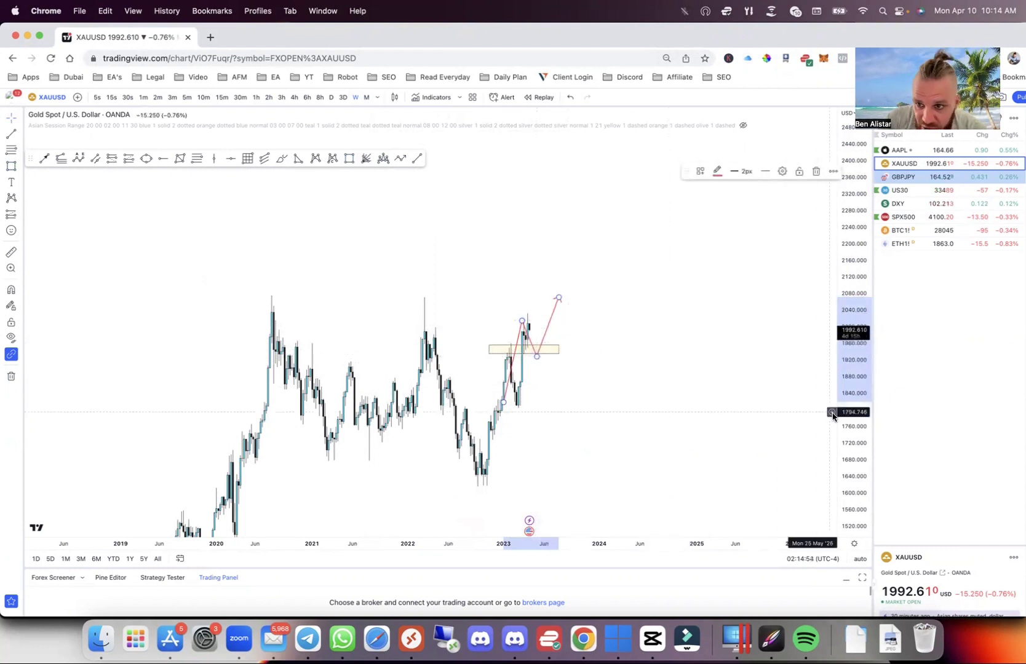
left_click_drag(832, 416, 820, 369)
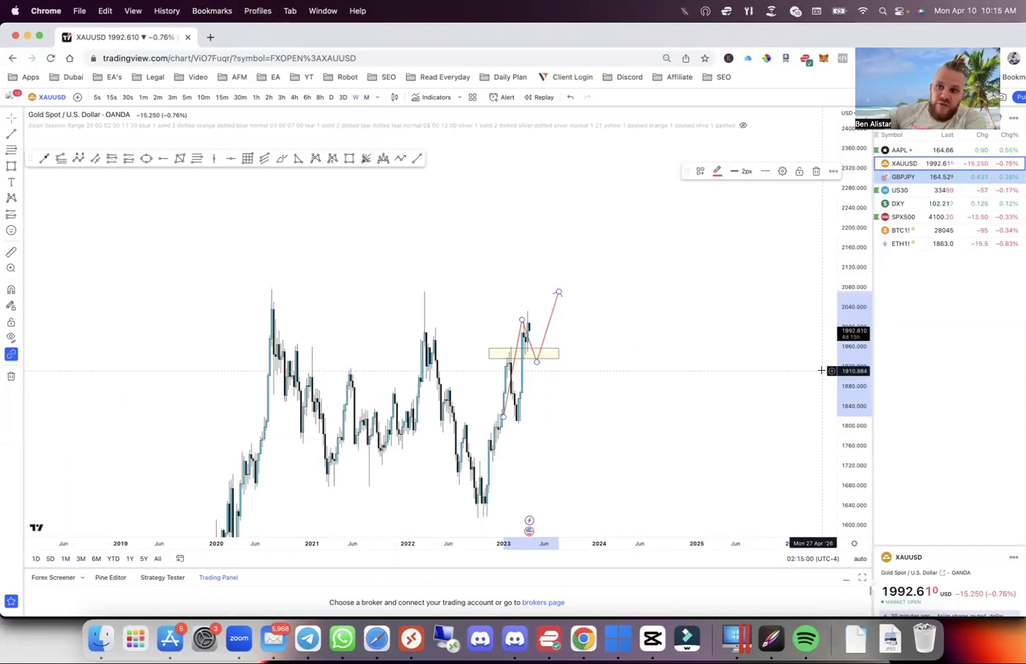
left_click(663, 307)
Step: Compare the red path and the yellow zone on the monthly and weekly timeframes
scroll(663, 307, "up", 2)
scroll(732, 304, "up", 5)
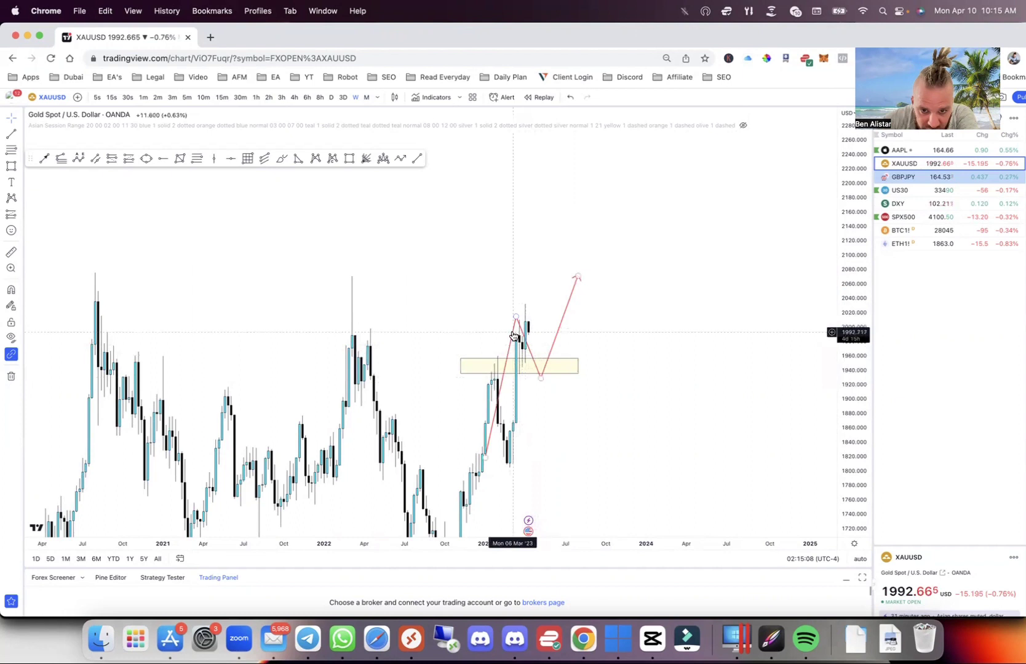
left_click(366, 98)
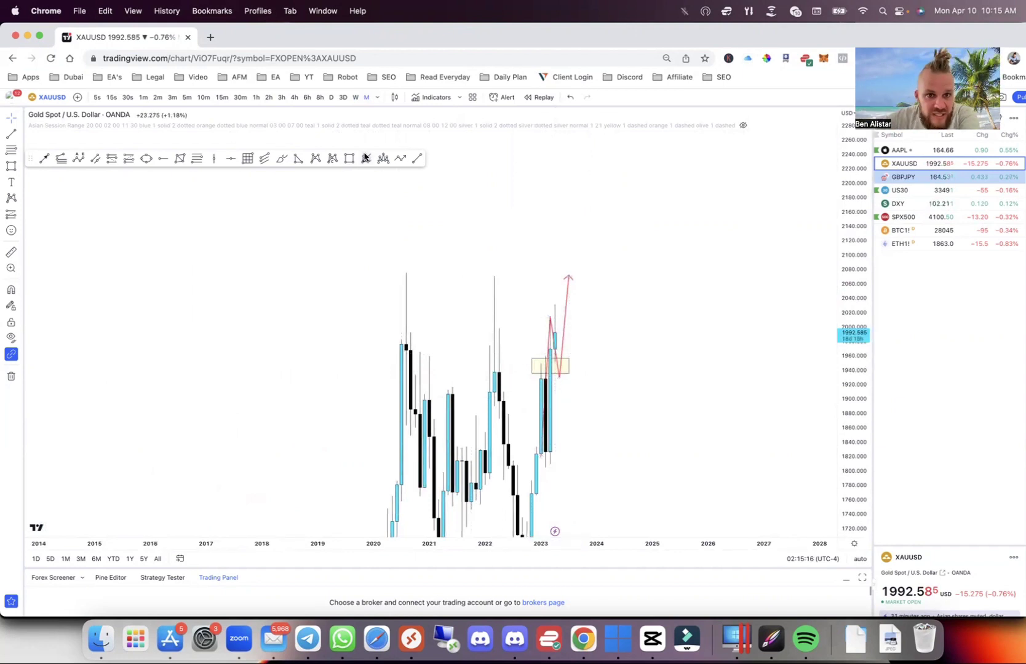
left_click(331, 98)
left_click(355, 98)
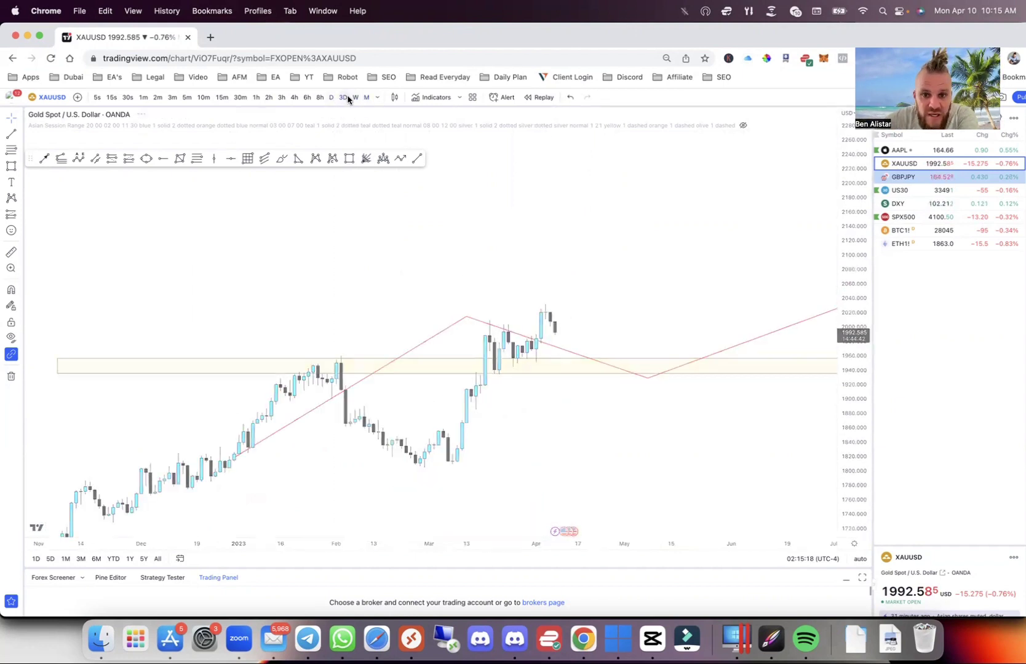
Step: Trace the recent weekly highs and lows with a second path from about 1757 in late 2022 up to about 2025
left_click(400, 158)
left_click(461, 507)
left_click(504, 353)
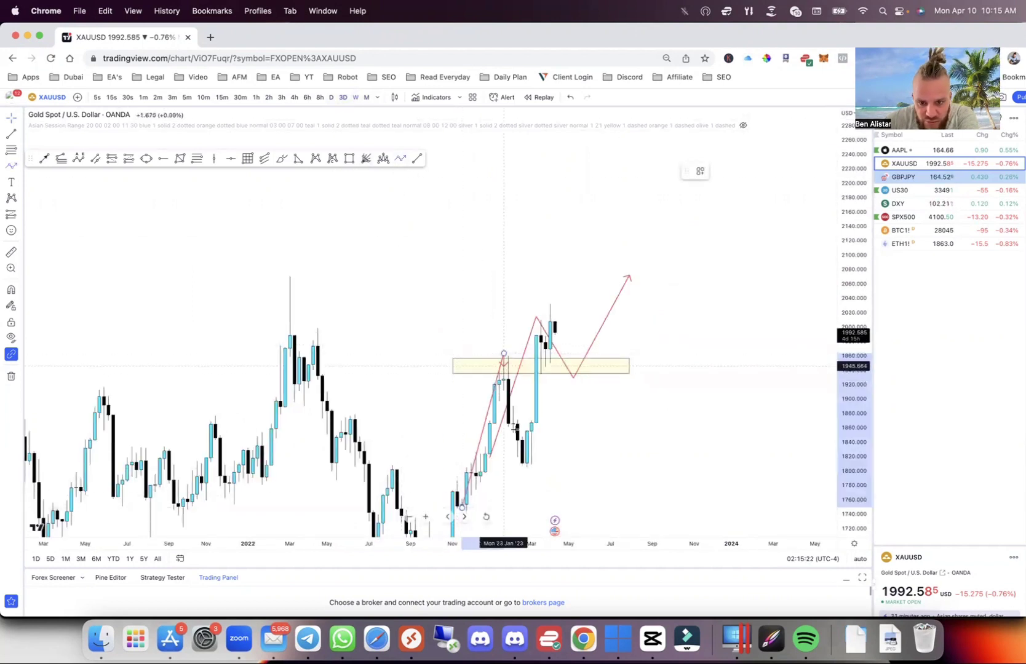
left_click(522, 451)
left_click(540, 318)
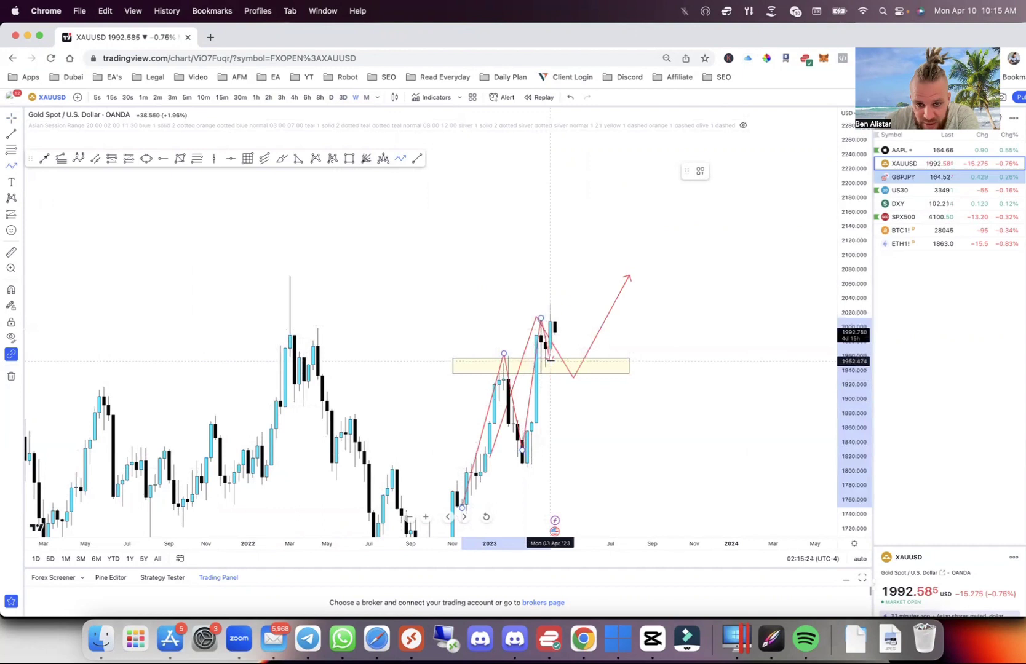
left_click(550, 360)
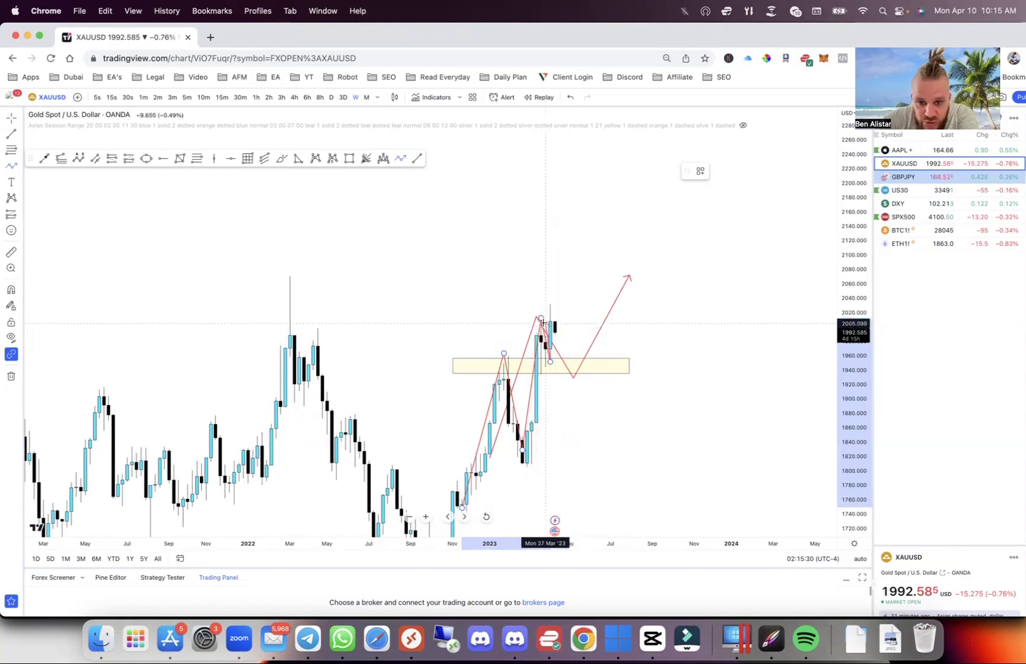
left_click(553, 310)
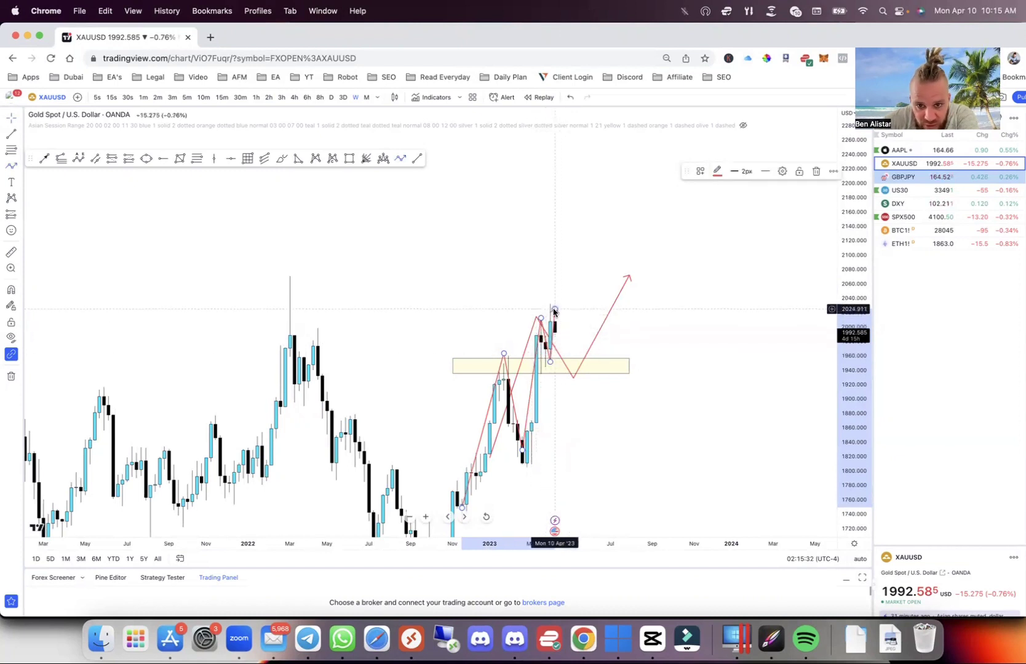
left_click(585, 325)
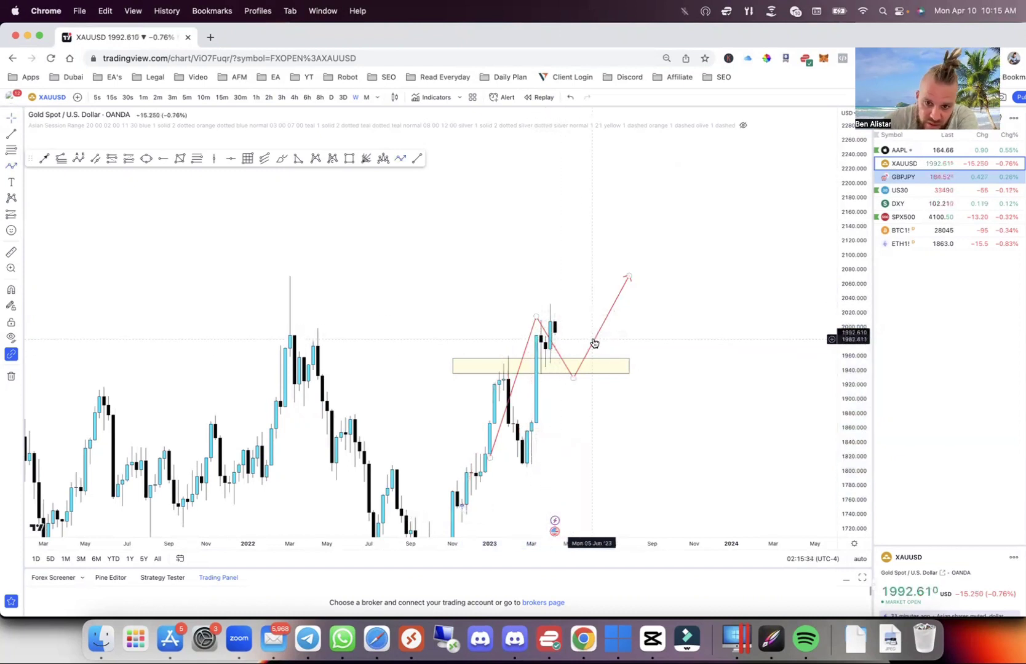
Step: Draw a flat rectangle at about 1988 on the weekly chart, spanning roughly 20 March to 24 April 2023
left_click(594, 343)
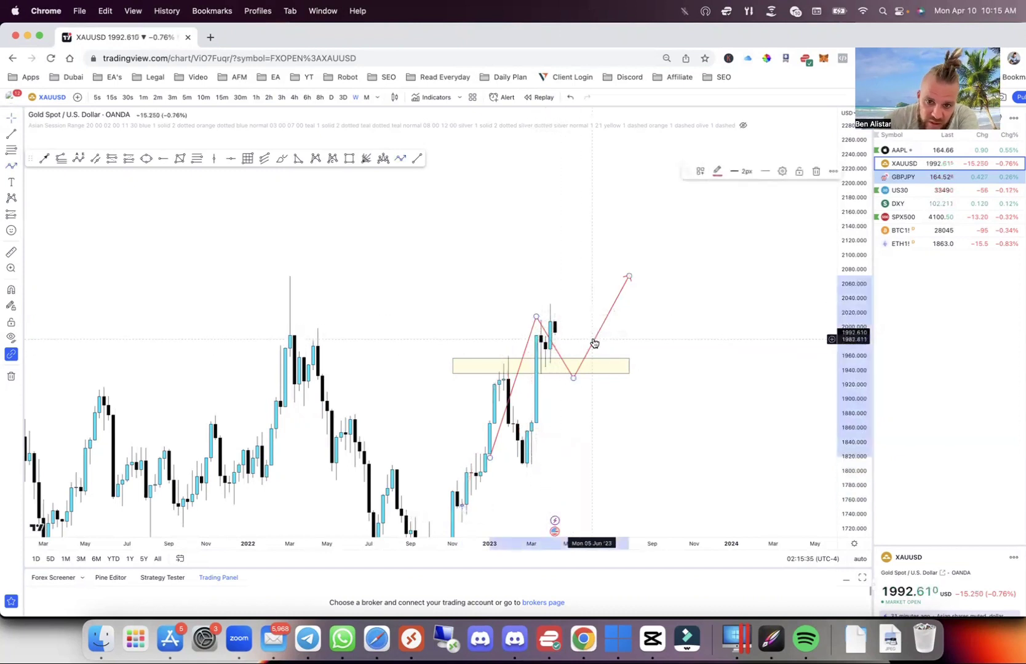
left_click(348, 158)
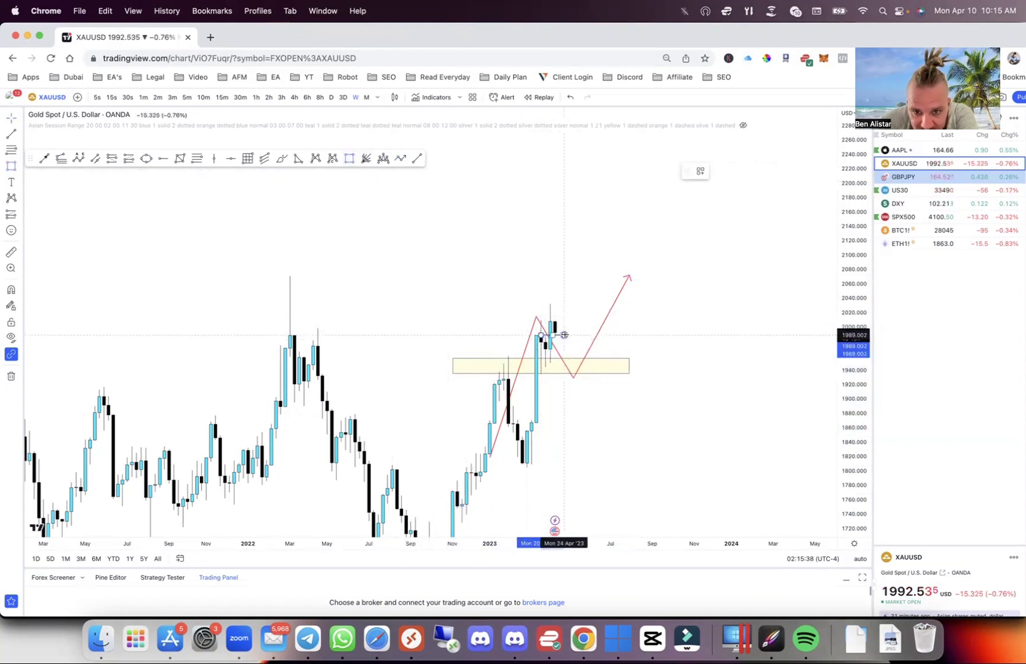
left_click(564, 334)
left_click_drag(560, 335, 561, 335)
Step: On the 4-hour timeframe, stretch the flat rectangle's upper edge to 1990.438 so it forms a narrow zone
left_click(294, 97)
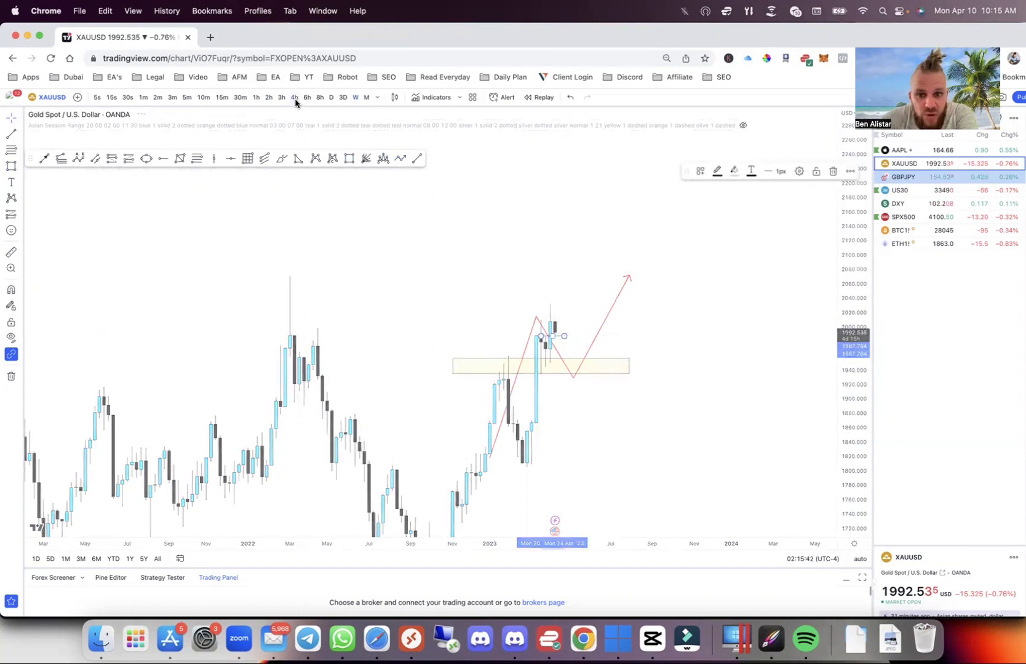
scroll(398, 224, "down", 10)
left_click(398, 222)
left_click_drag(851, 434, 852, 197)
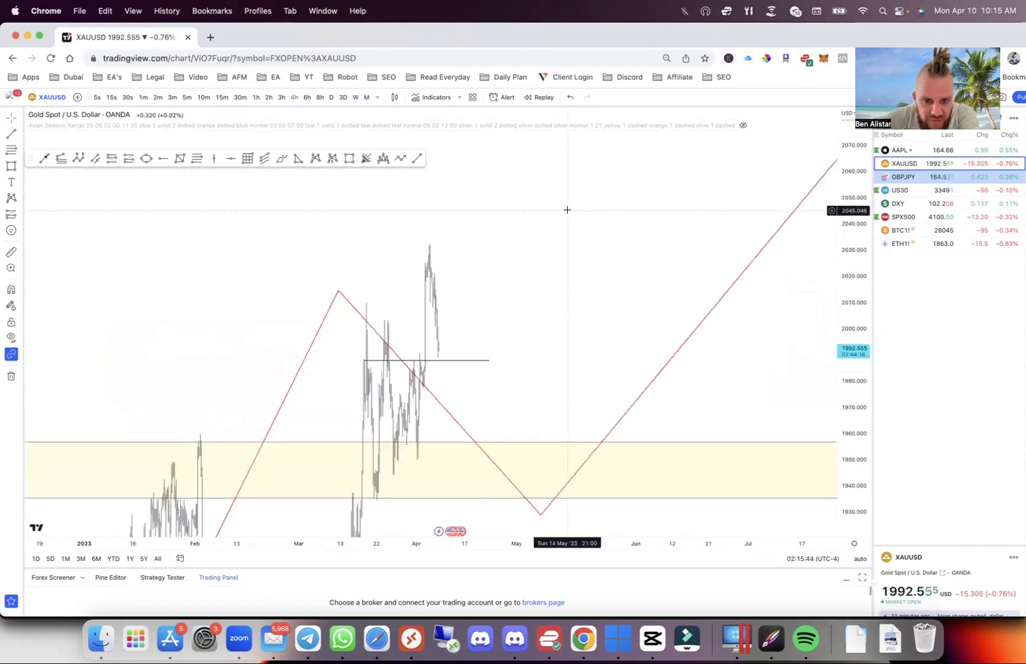
scroll(567, 209, "up", 5)
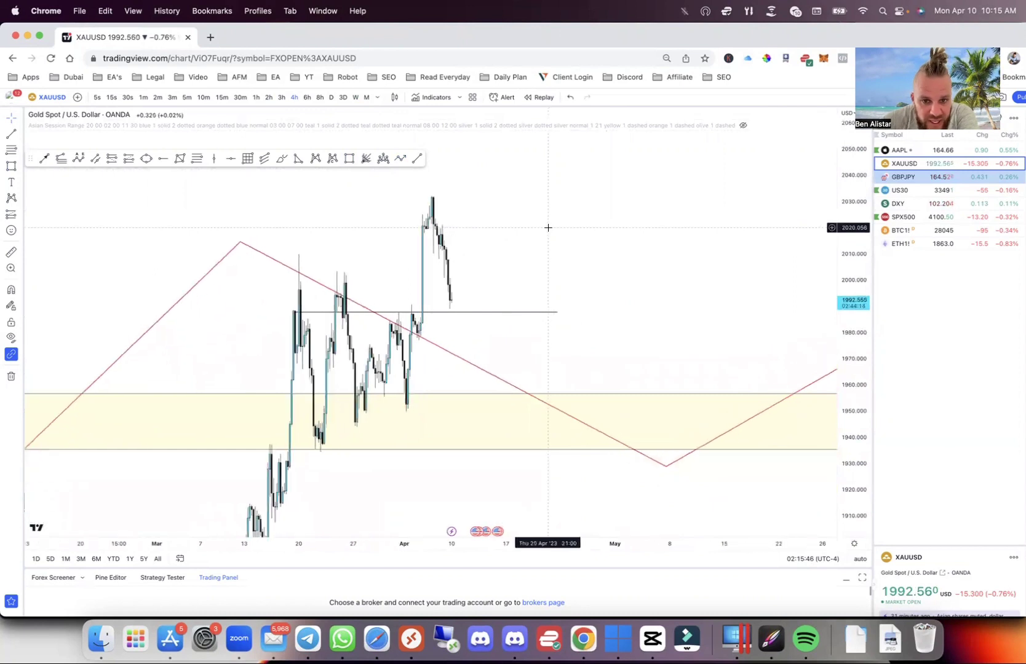
scroll(548, 227, "up", 4)
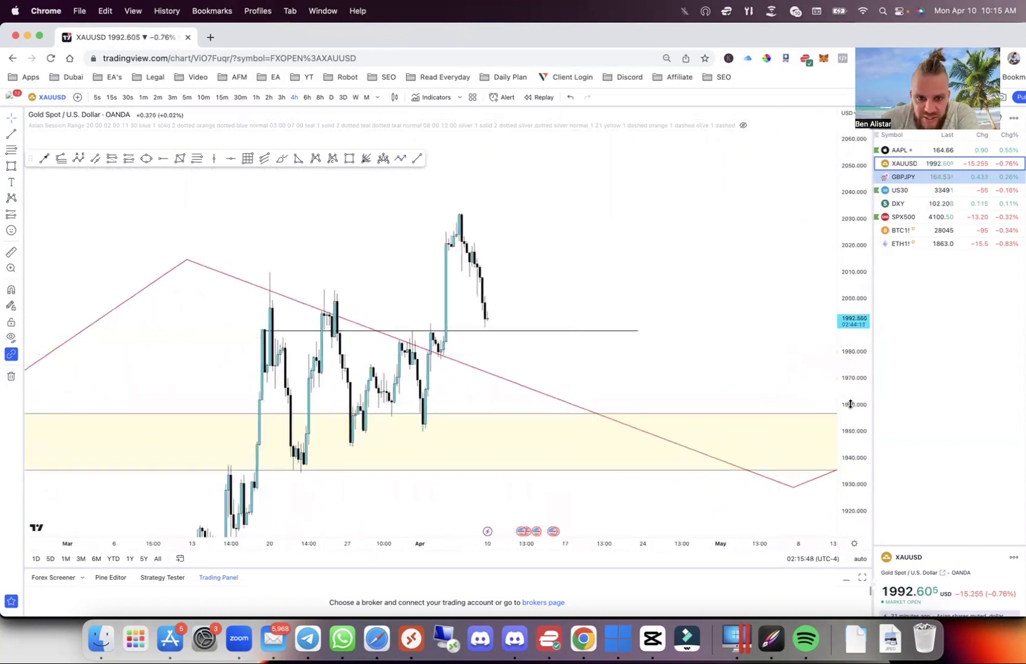
left_click_drag(637, 332, 637, 323)
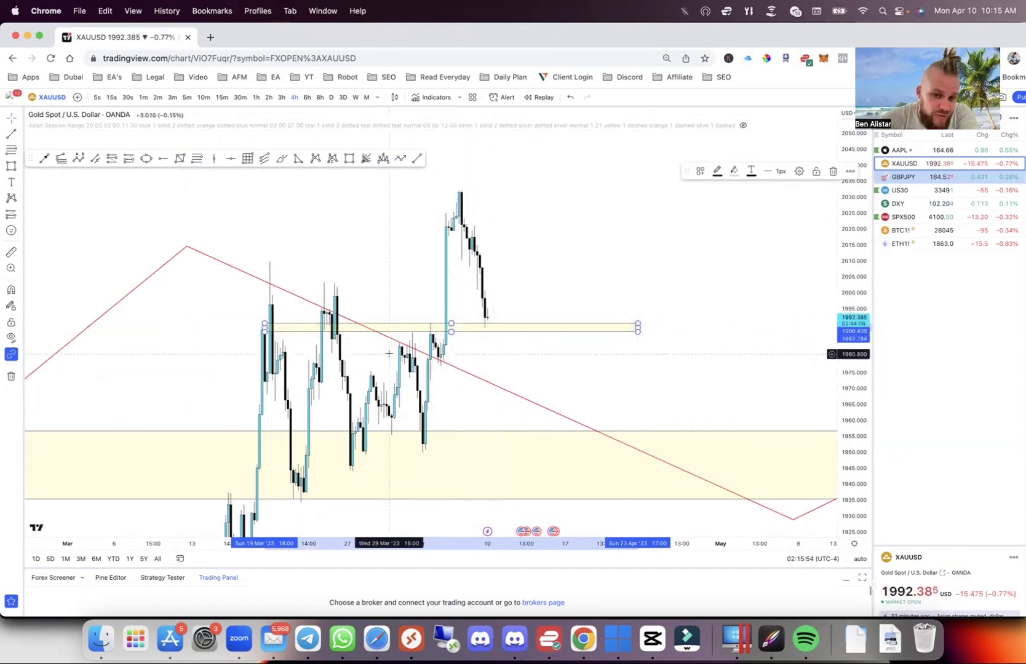
Step: On the weekly timeframe, draw a horizontal line at 1987.925 from 27 March to 8 May 2023
left_click(498, 342)
scroll(538, 291, "up", 2)
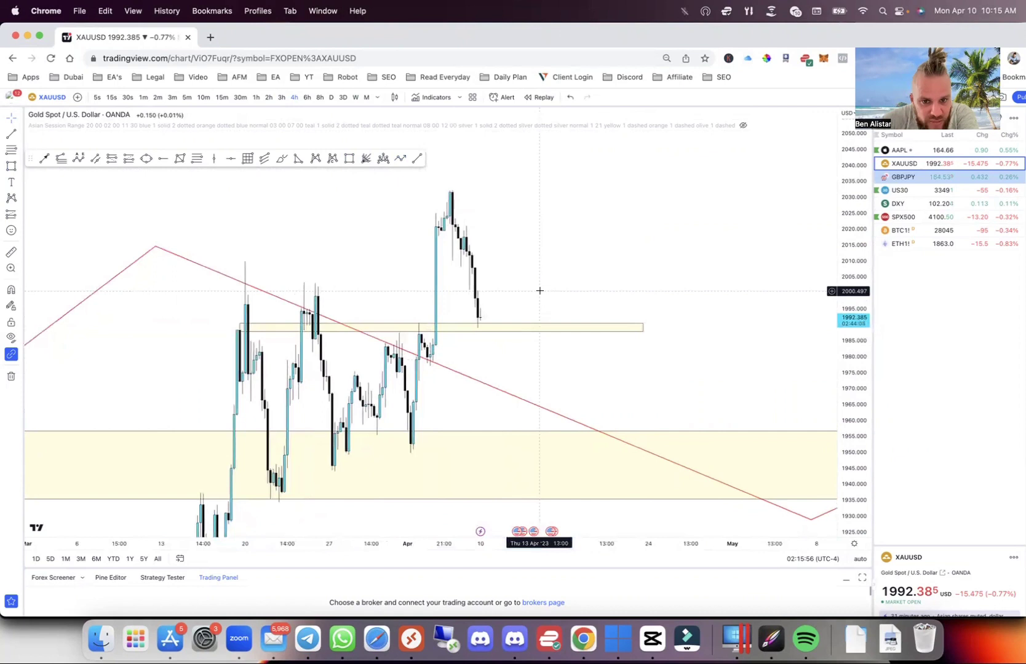
left_click(333, 97)
left_click(343, 97)
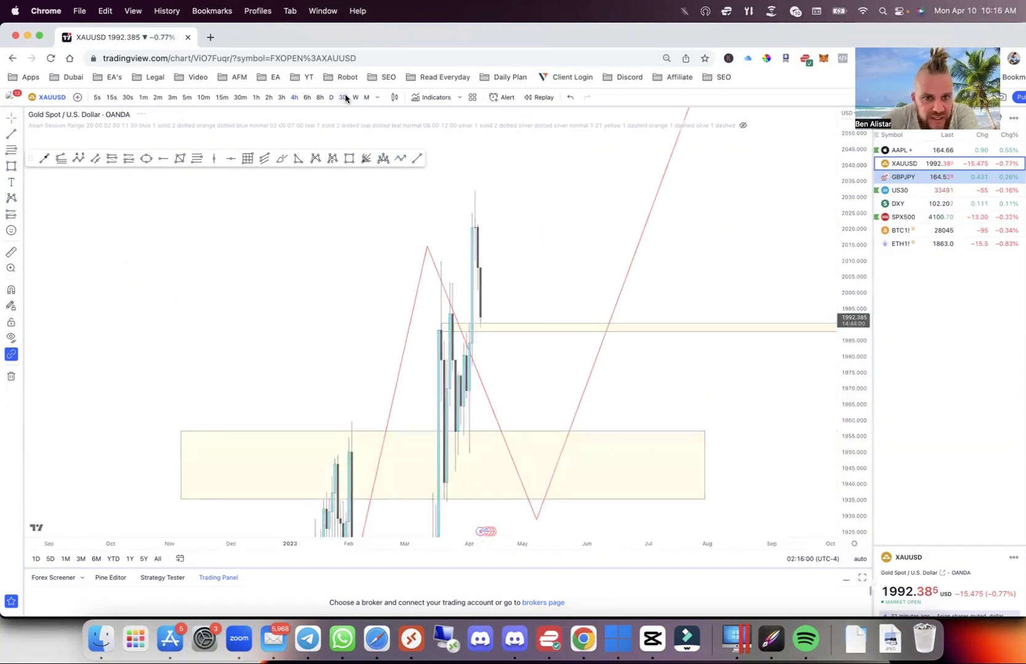
left_click(355, 98)
scroll(501, 301, "up", 4)
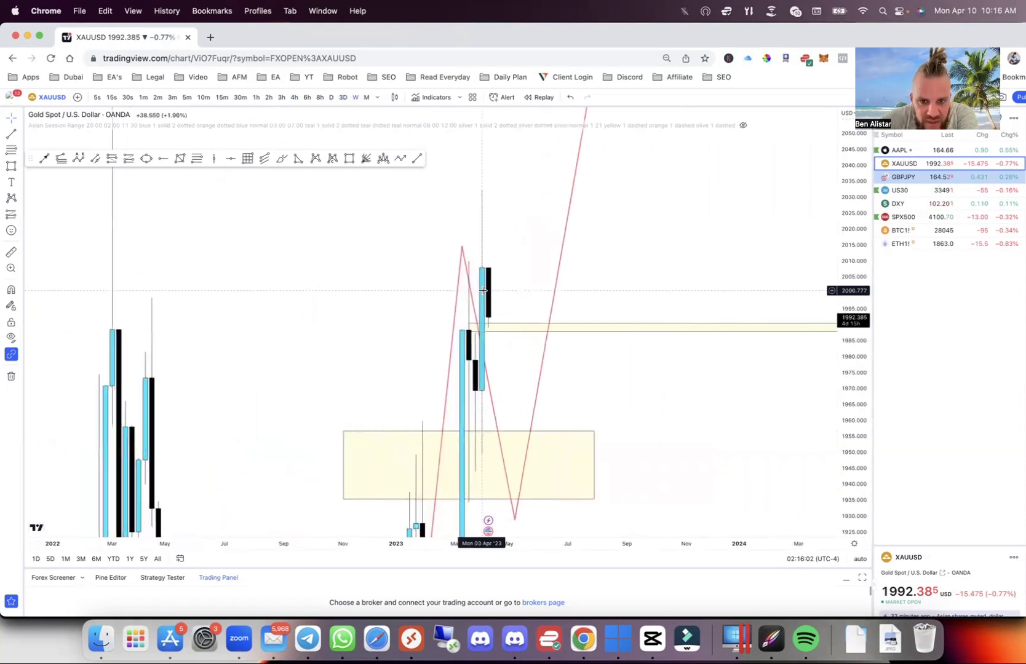
left_click(487, 332)
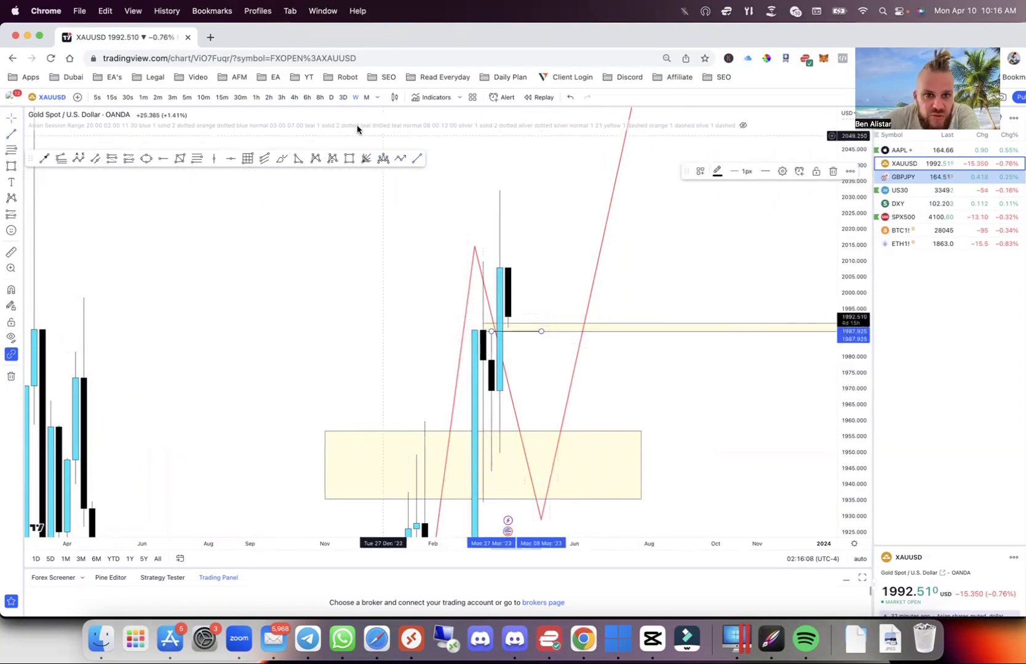
Step: On the 4-hour timeframe, draw a rectangle zone between about 1992 and 1978, spanning 3 April to about 17 April 2023
left_click(328, 98)
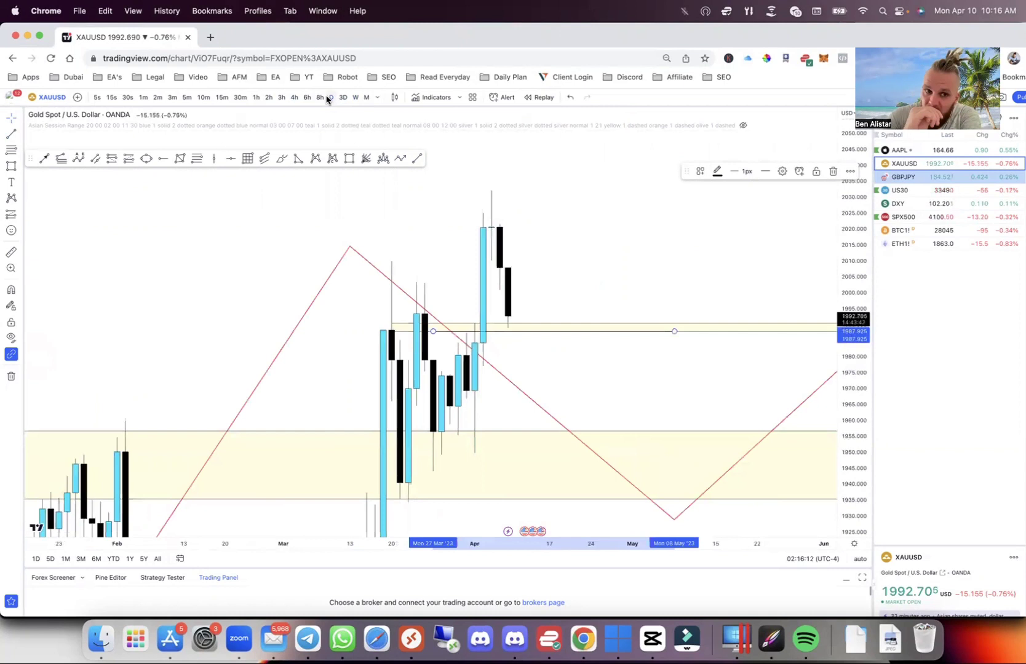
left_click(294, 99)
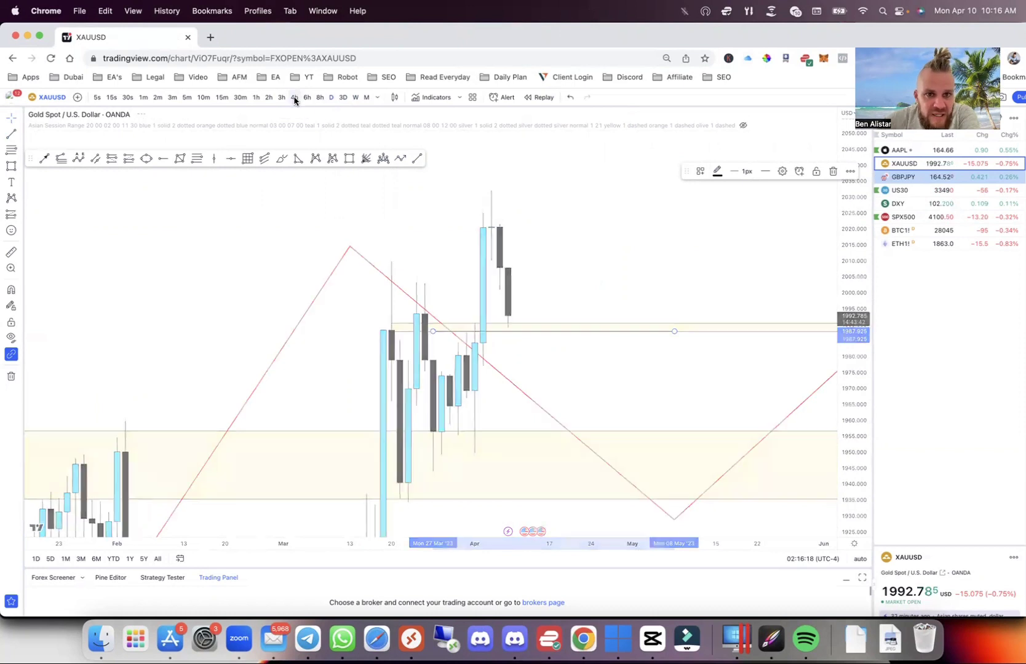
scroll(558, 359, "down", 5)
scroll(559, 359, "up", 6)
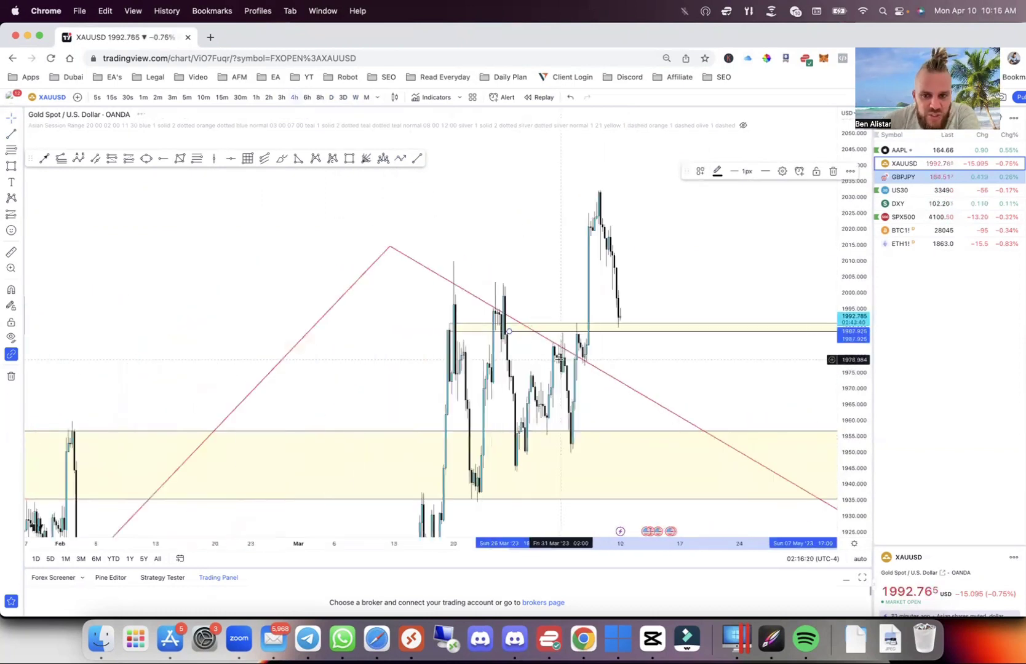
left_click_drag(643, 308, 529, 361)
left_click_drag(480, 312, 426, 236)
left_click(356, 295)
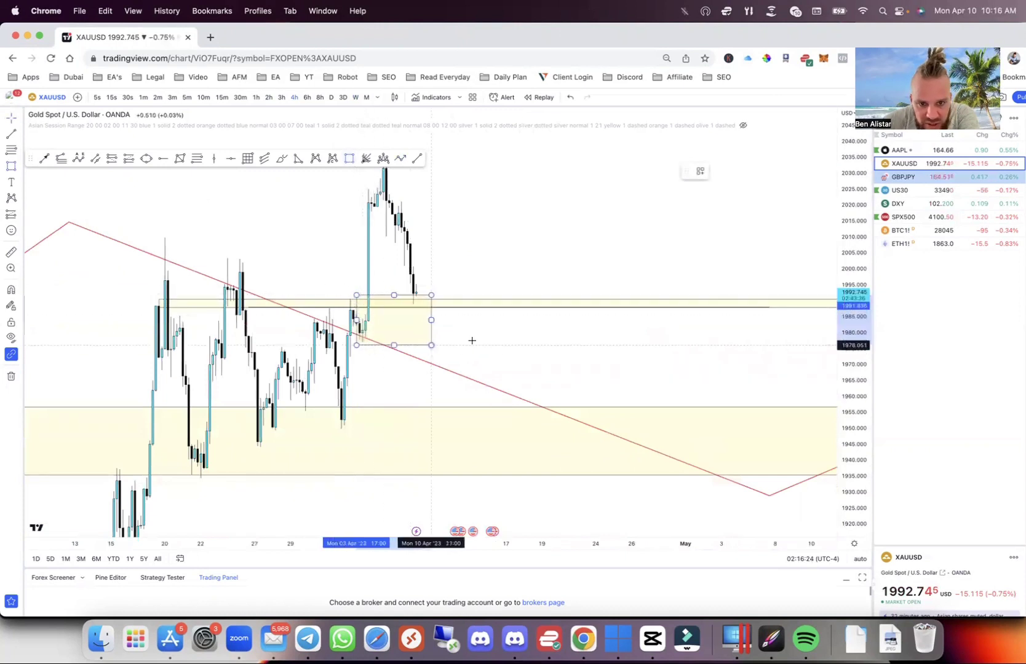
double_click(515, 340)
left_click(474, 254)
left_click_drag(474, 254, 441, 328)
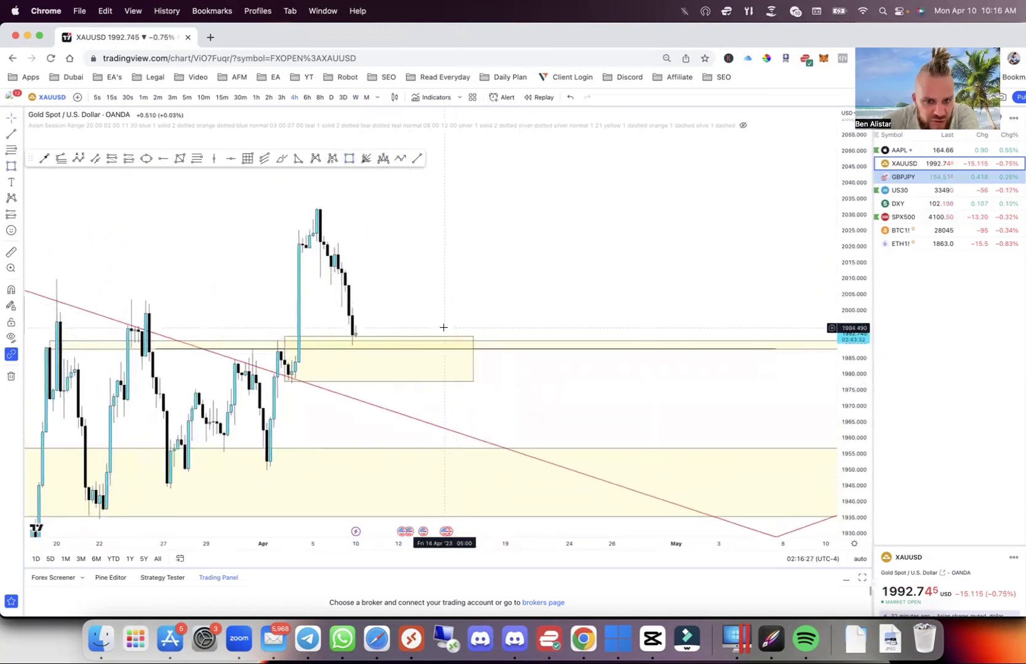
left_click(400, 158)
left_click(355, 326)
left_click(369, 366)
left_click(388, 323)
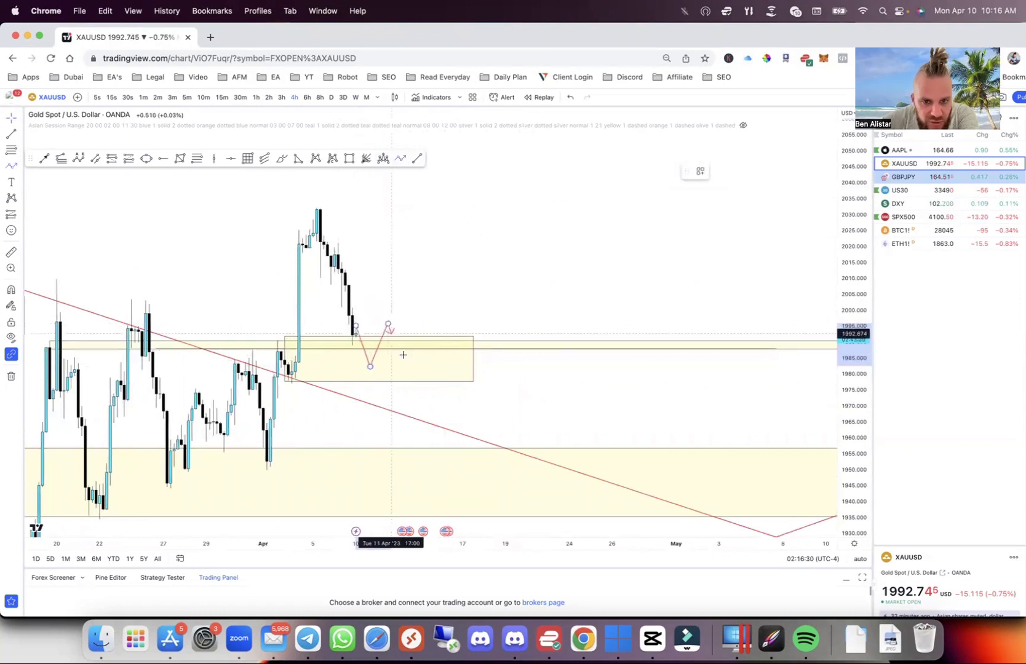
left_click(403, 355)
double_click(433, 225)
key("Delete")
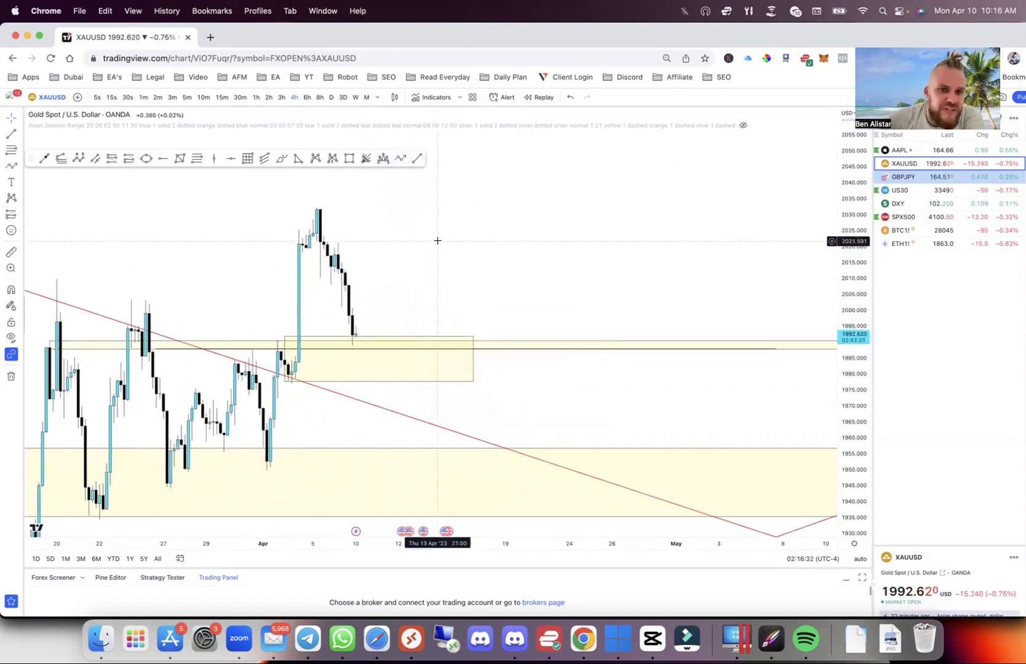
Step: On the 1-hour timeframe, draw a short horizontal line at about 2008 where the latest sharp drop began
left_click(255, 98)
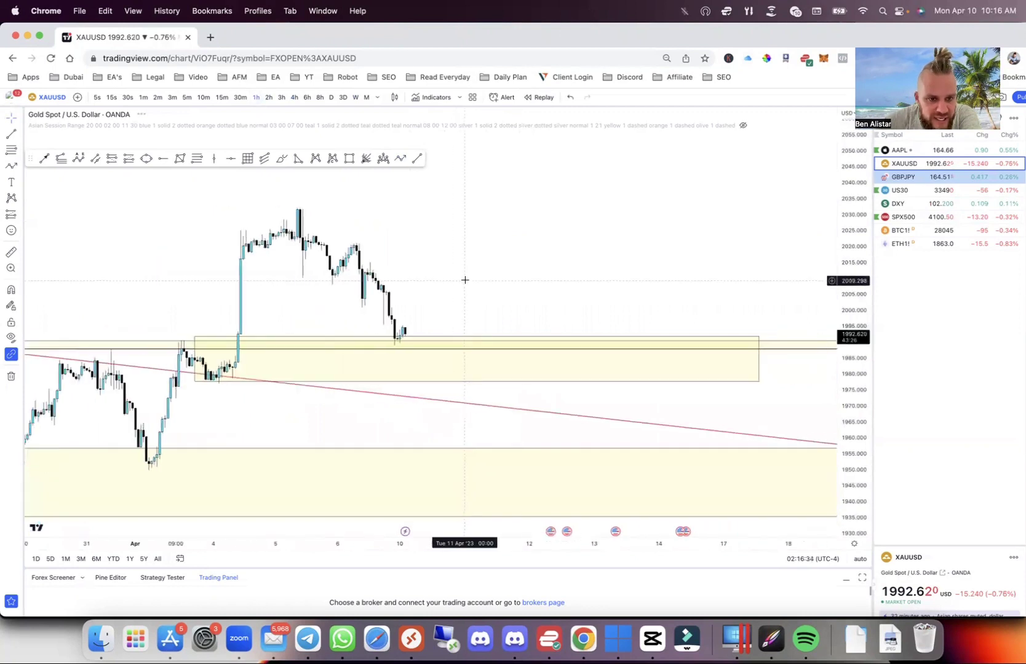
left_click_drag(832, 410, 784, 317)
left_click_drag(845, 324, 825, 219)
left_click_drag(630, 201, 600, 316)
scroll(630, 396, "up", 1)
scroll(629, 397, "up", 2)
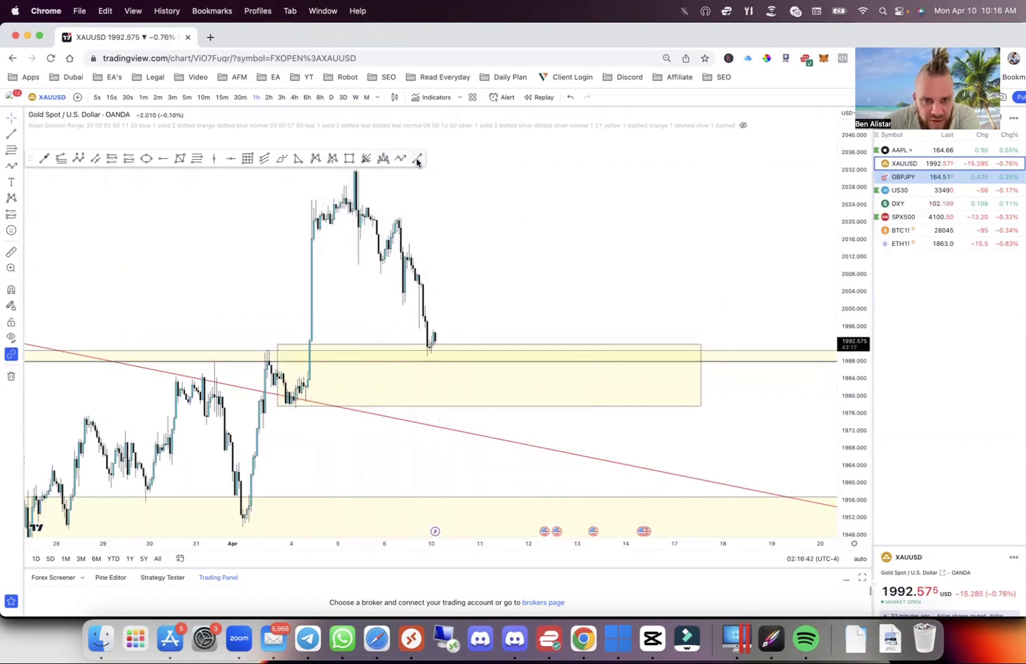
left_click(471, 272)
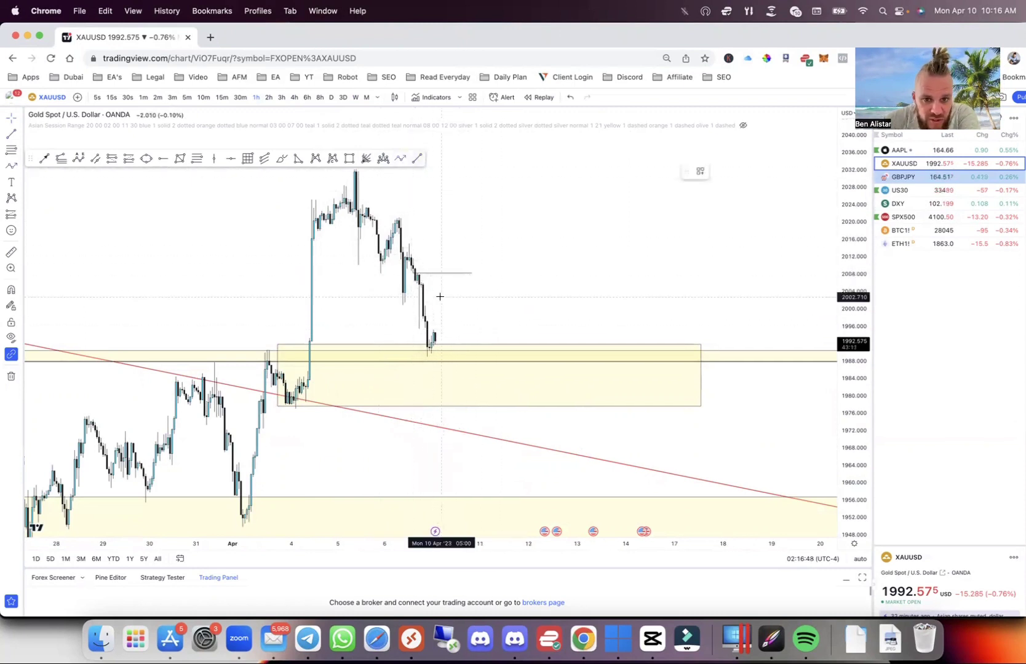
Step: Draw a path from the line at about 2008 up to 2011.5, back to about 2007, and up to about 2021
left_click(457, 258)
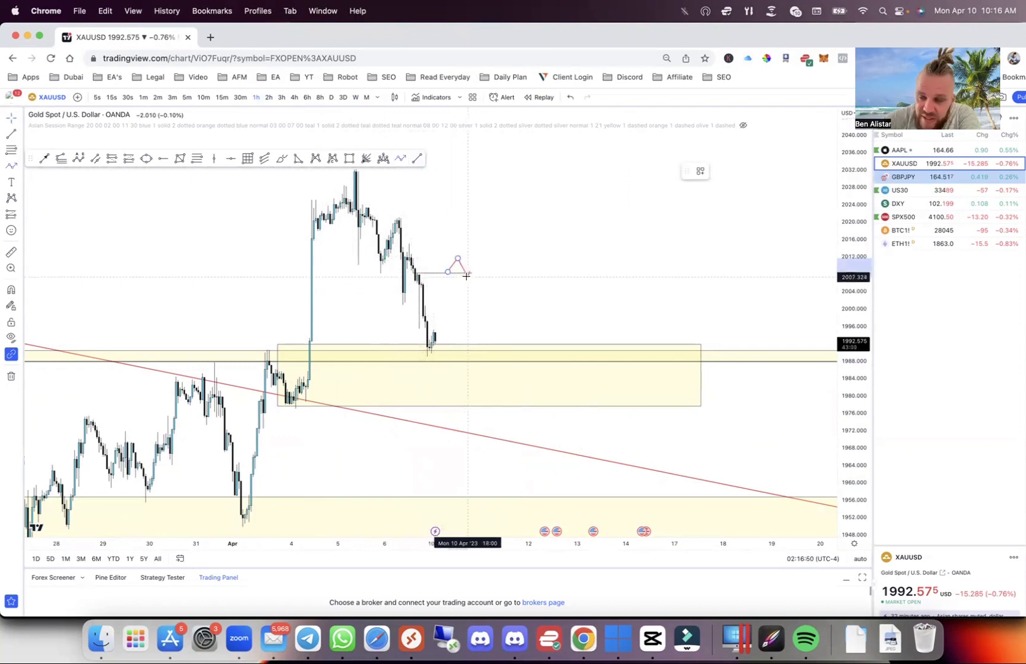
left_click(468, 276)
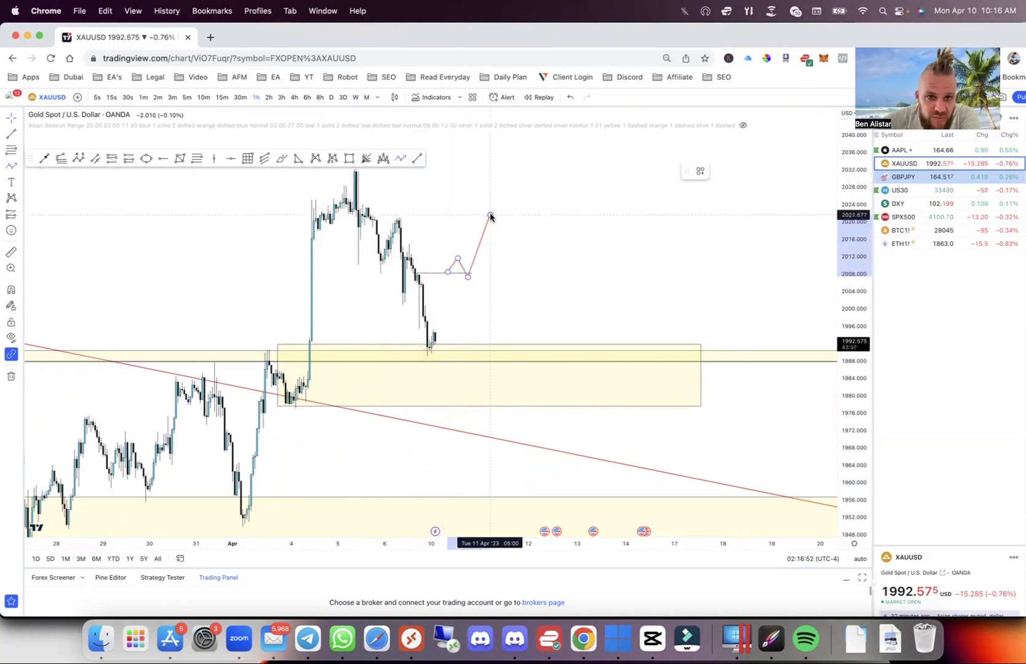
double_click(490, 216)
Step: On the 4-hour timeframe, draw a horizontal line at about 2021 from the 6 April high to just past the path's arrowhead
left_click(294, 97)
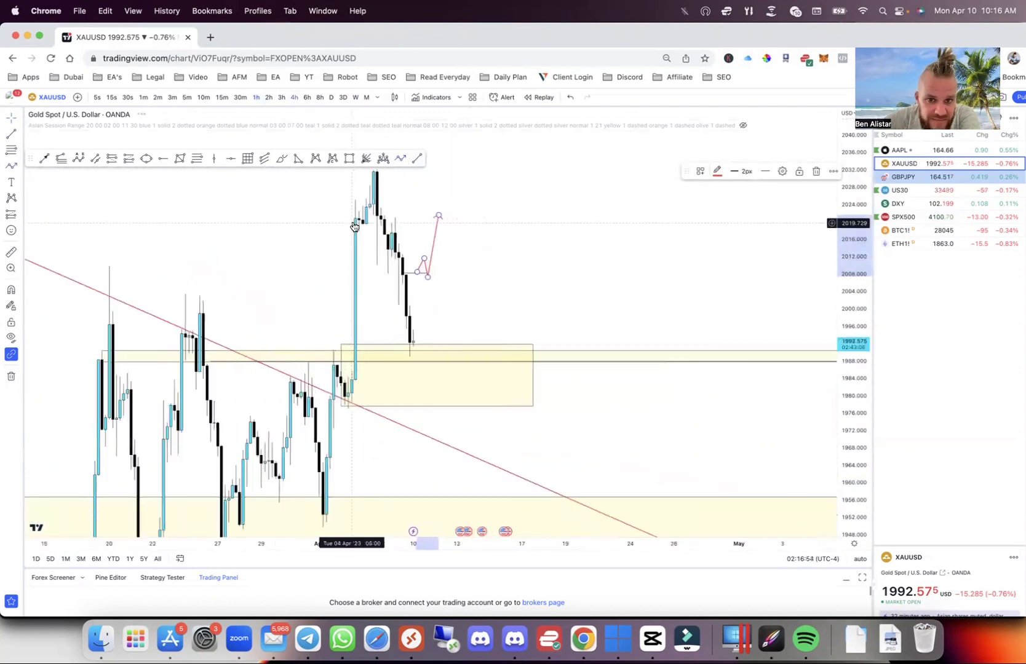
scroll(354, 226, "up", 3)
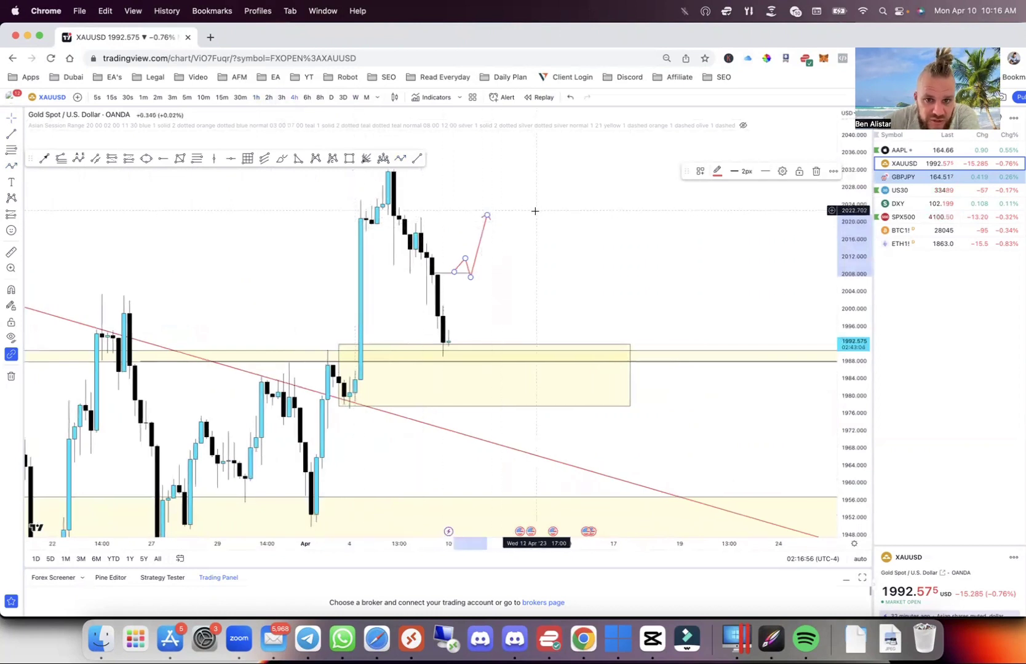
left_click(417, 159)
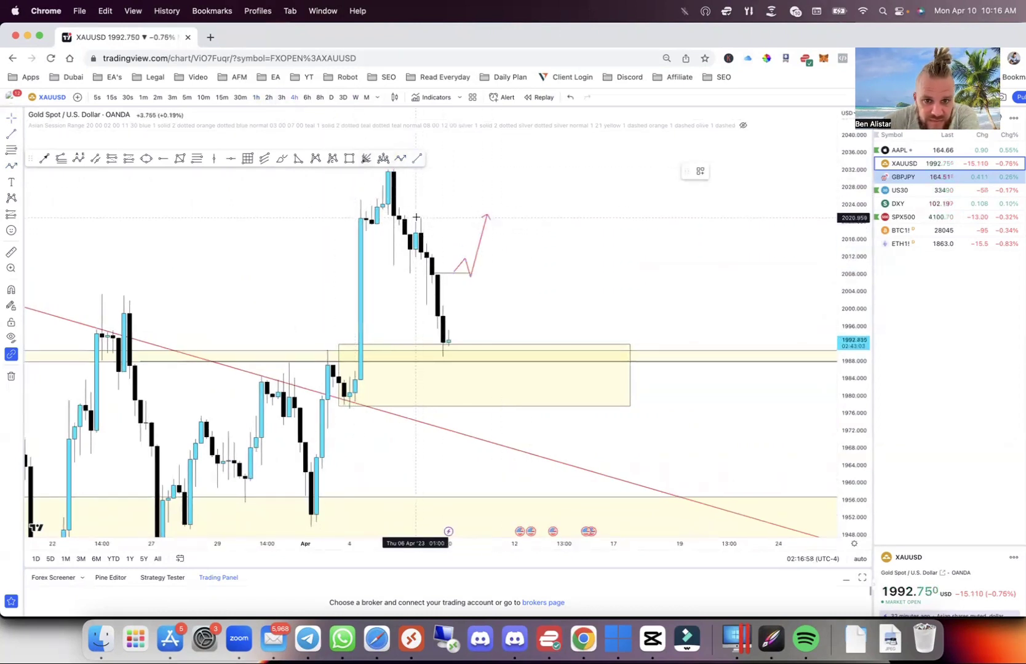
left_click(416, 217)
left_click(503, 216)
left_click(502, 182)
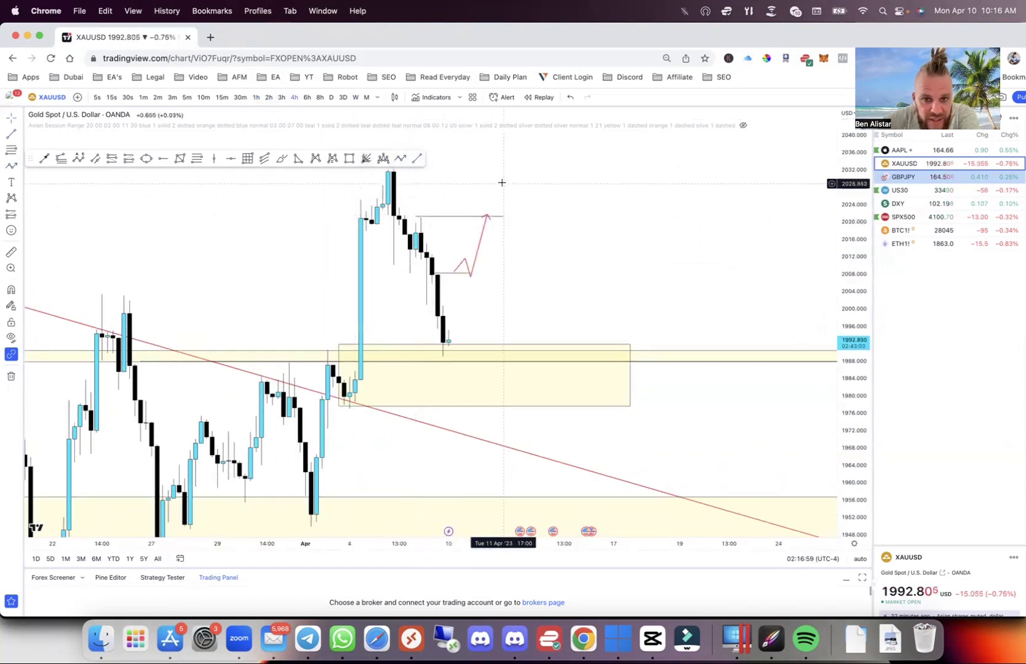
Step: On the 1-hour timeframe, draw an arrow from about 2023 to 2033 and a flat rectangle at about 2032 across the early-April high
left_click(256, 97)
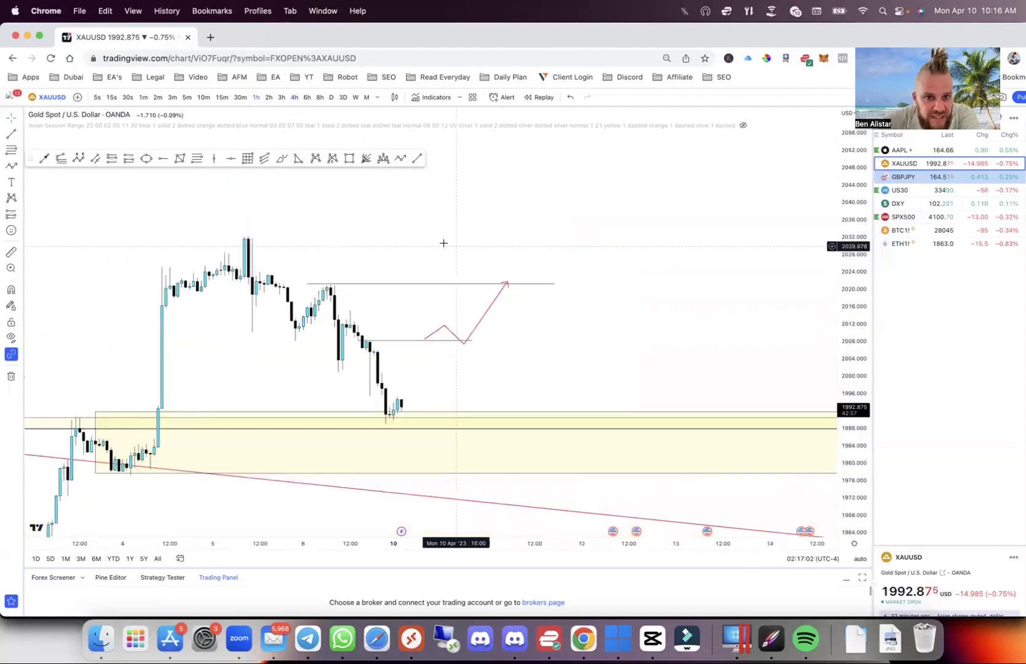
left_click(45, 159)
left_click(514, 273)
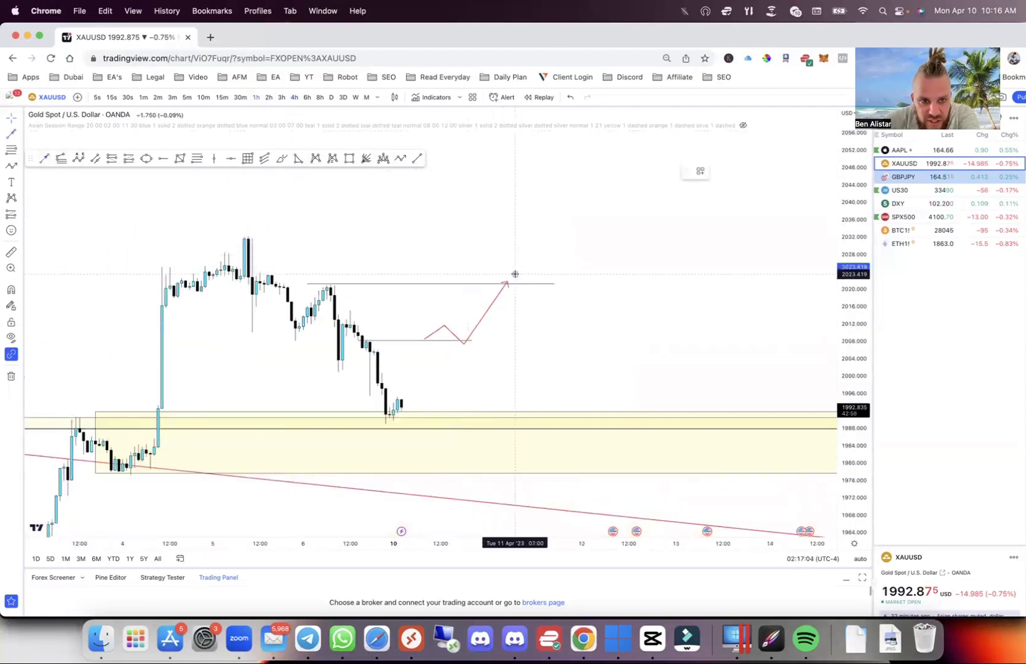
left_click_drag(515, 274, 534, 232)
left_click(541, 212)
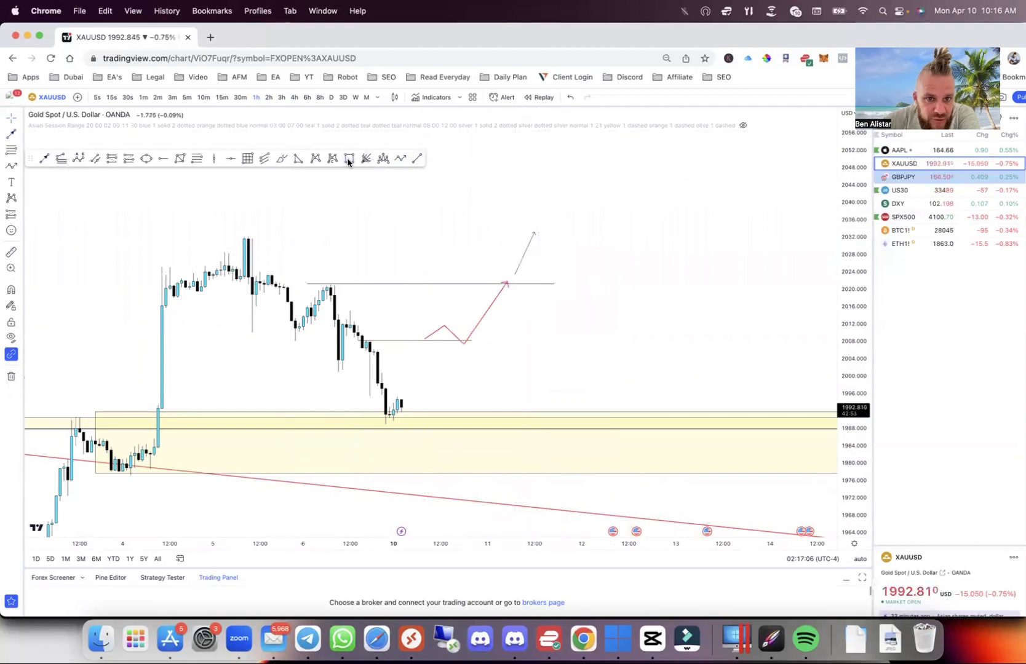
left_click(348, 159)
left_click_drag(228, 237, 643, 237)
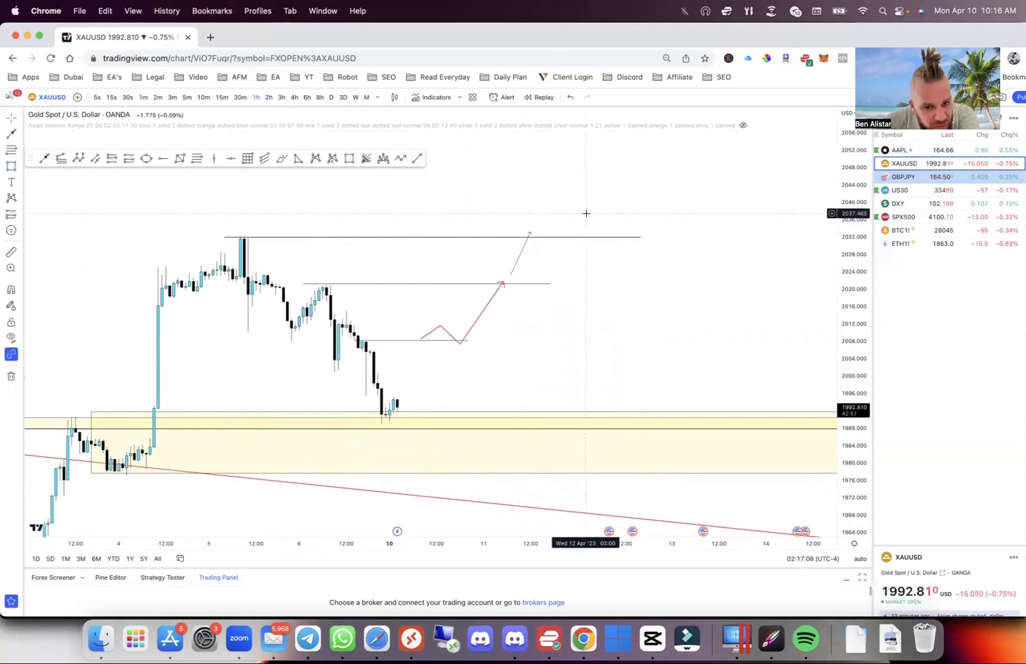
Step: Review the support zones and the upside levels on the 1-hour and 2-hour timeframes
scroll(582, 299, "down", 3)
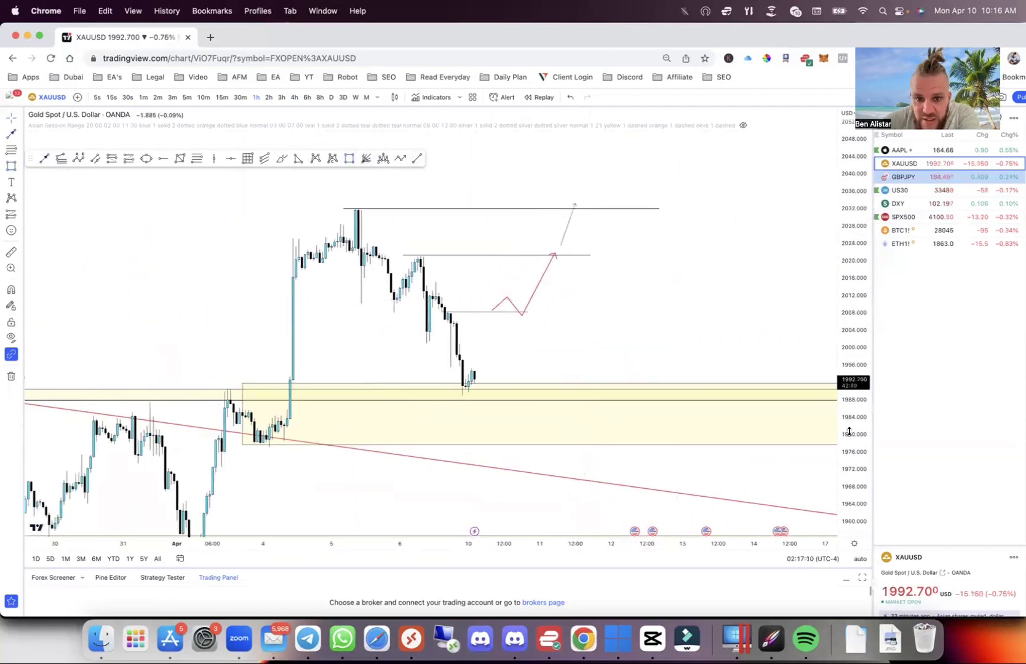
left_click_drag(849, 432, 849, 354)
left_click_drag(732, 359, 638, 314)
scroll(406, 355, "down", 3)
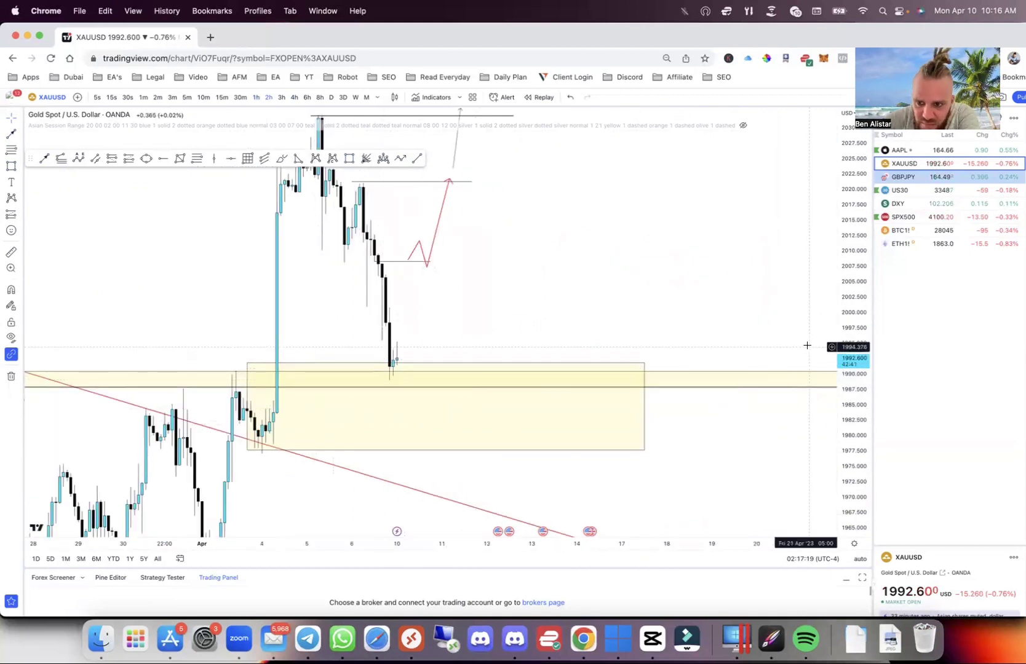
left_click_drag(829, 312, 802, 337)
left_click_drag(855, 219, 852, 345)
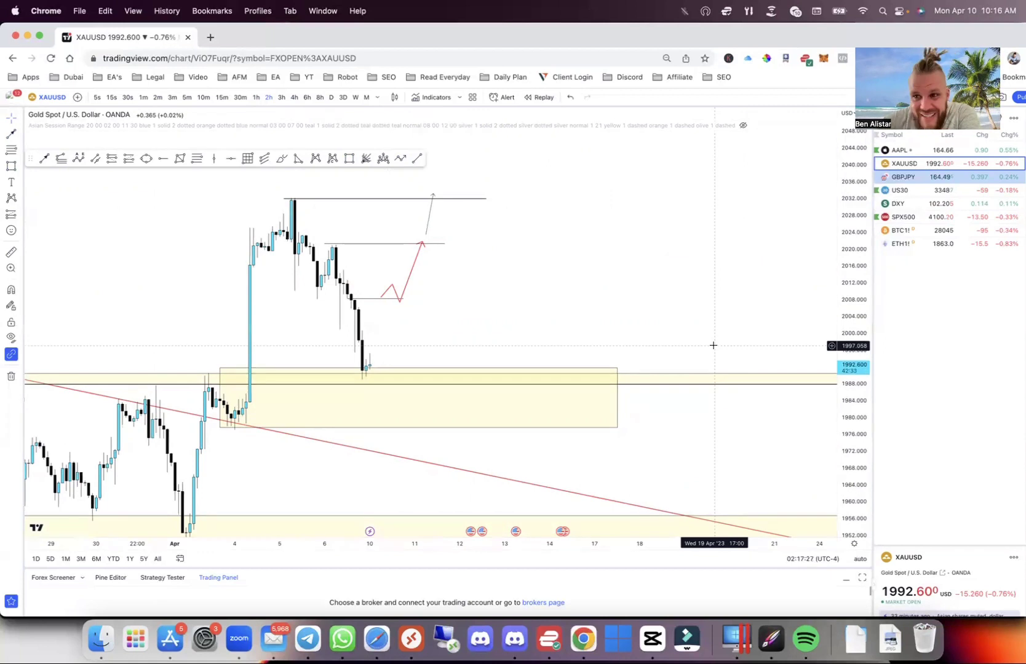
scroll(520, 362, "left", 5)
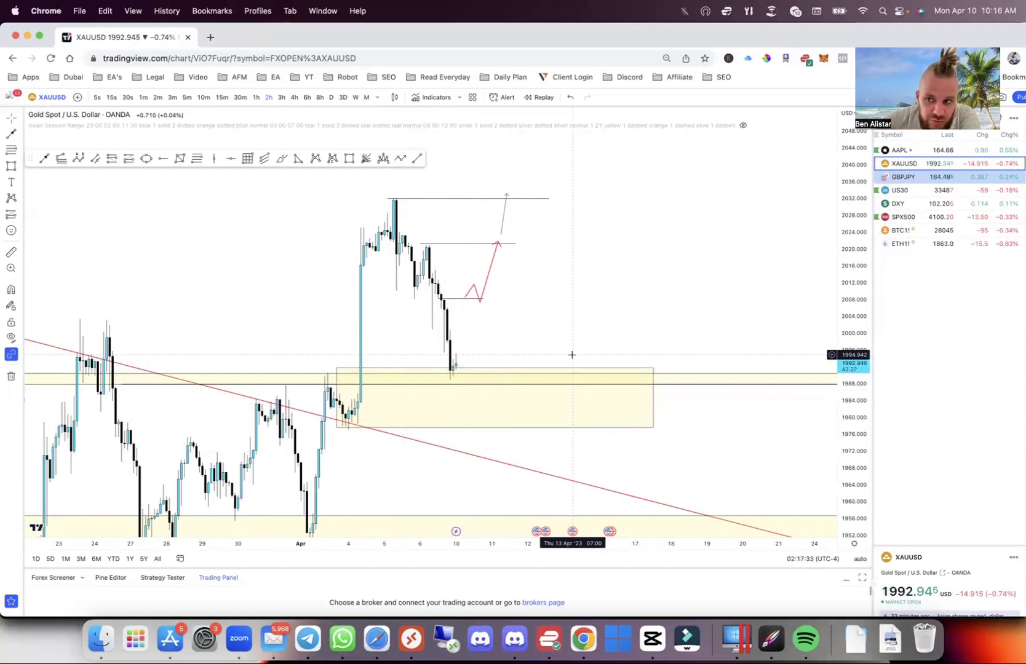
Step: Draw a zigzag path from the current price through about 1983, 1996, 1989, 1994 and 1989, ending at about 2008
left_click(401, 159)
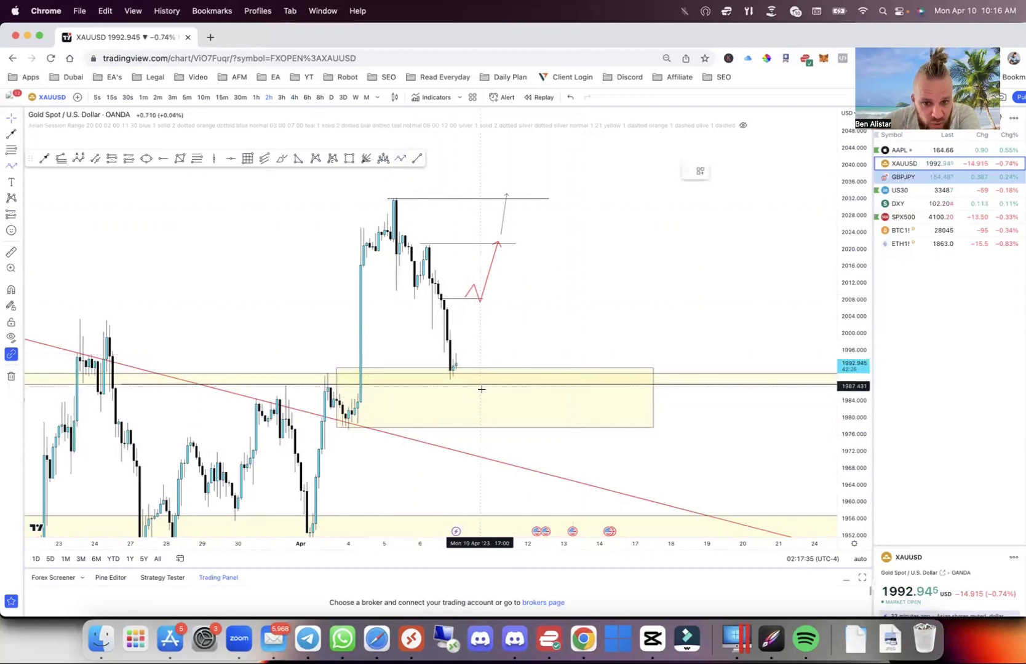
left_click(457, 365)
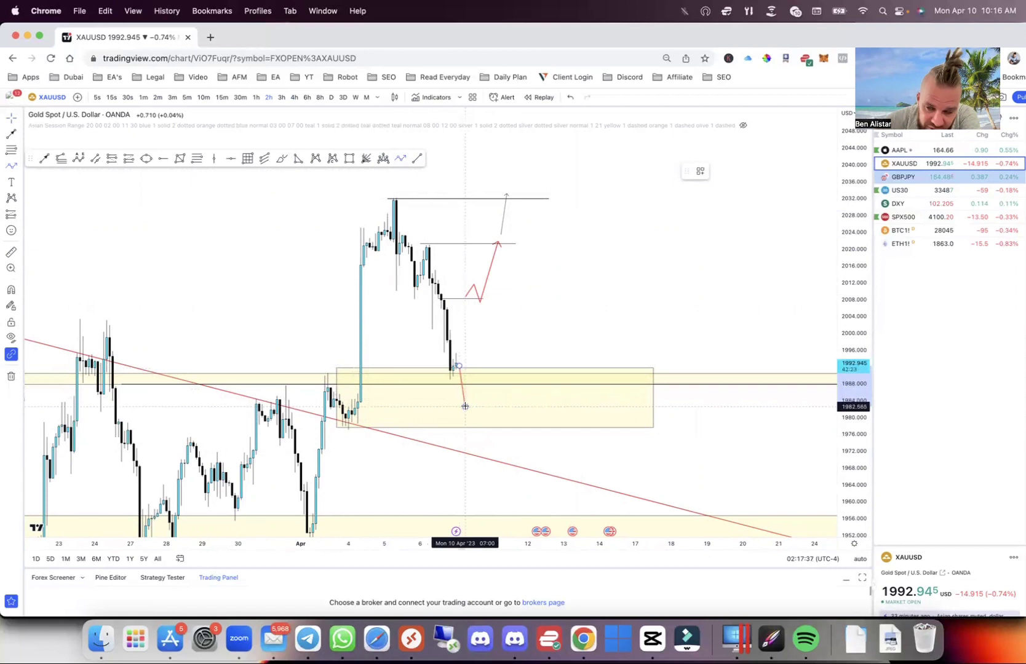
left_click(465, 406)
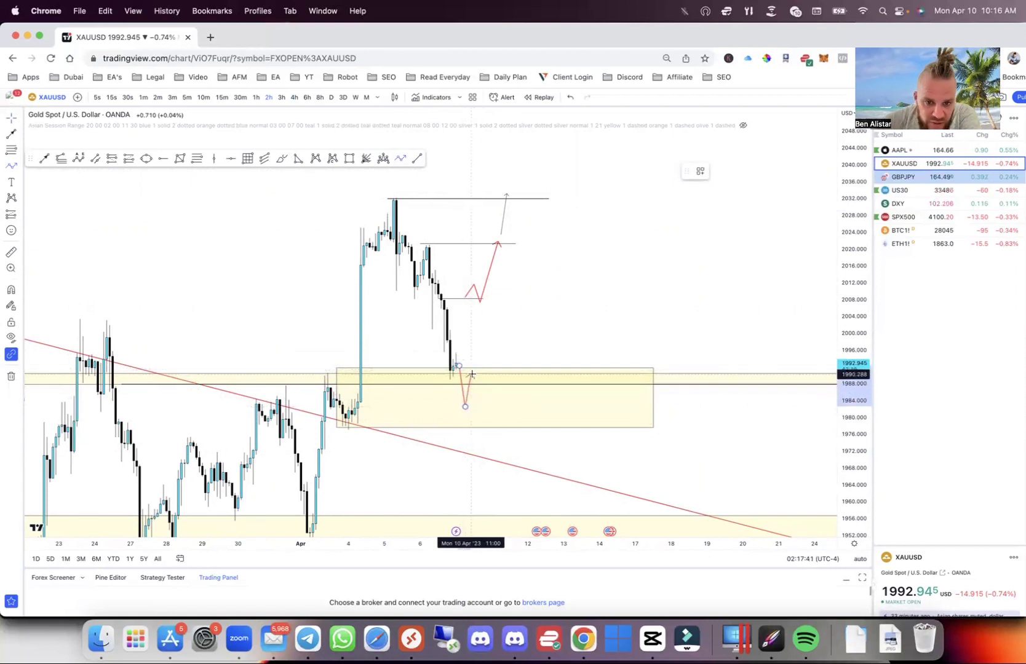
left_click(479, 350)
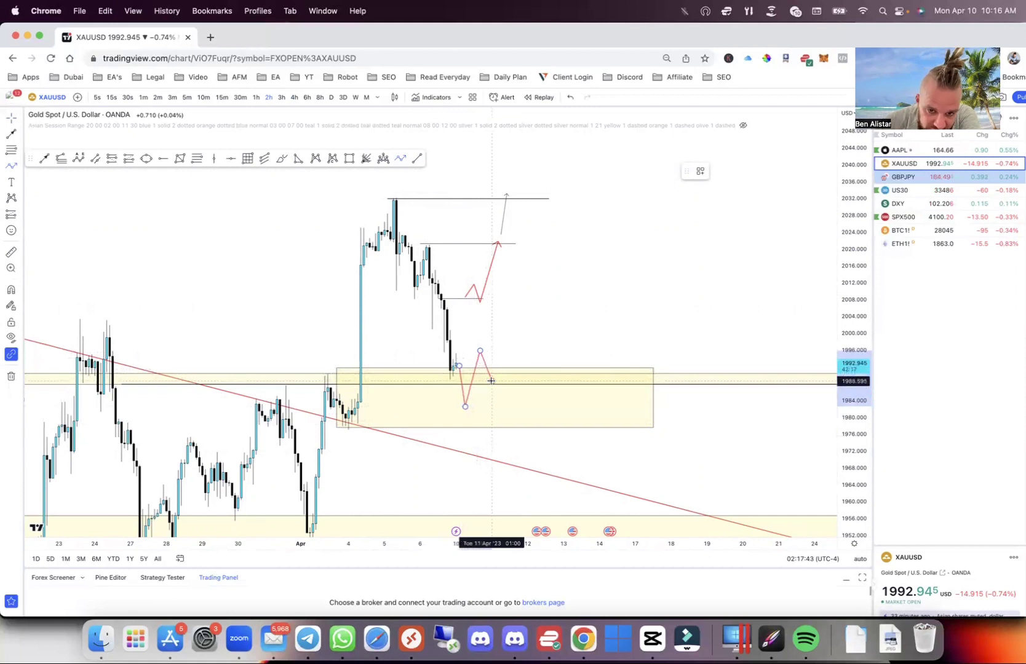
left_click(491, 381)
left_click(502, 357)
left_click(515, 378)
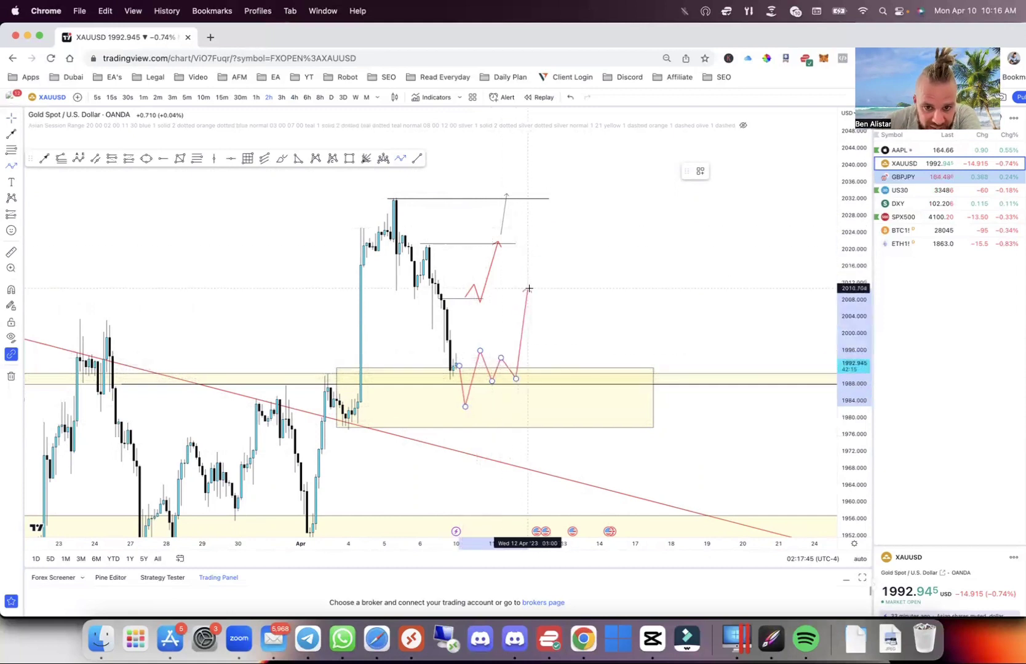
double_click(528, 302)
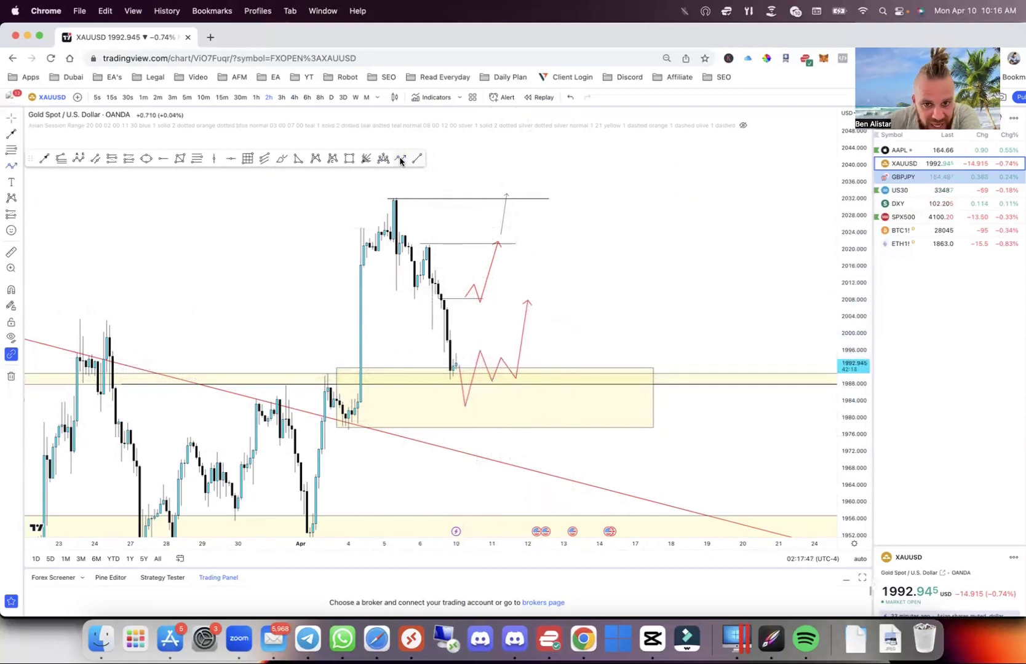
Step: Extend the horizontal line at about 2008 past the new path's arrowhead, to just after 12 April
left_click_drag(483, 299, 527, 278)
left_click(548, 299)
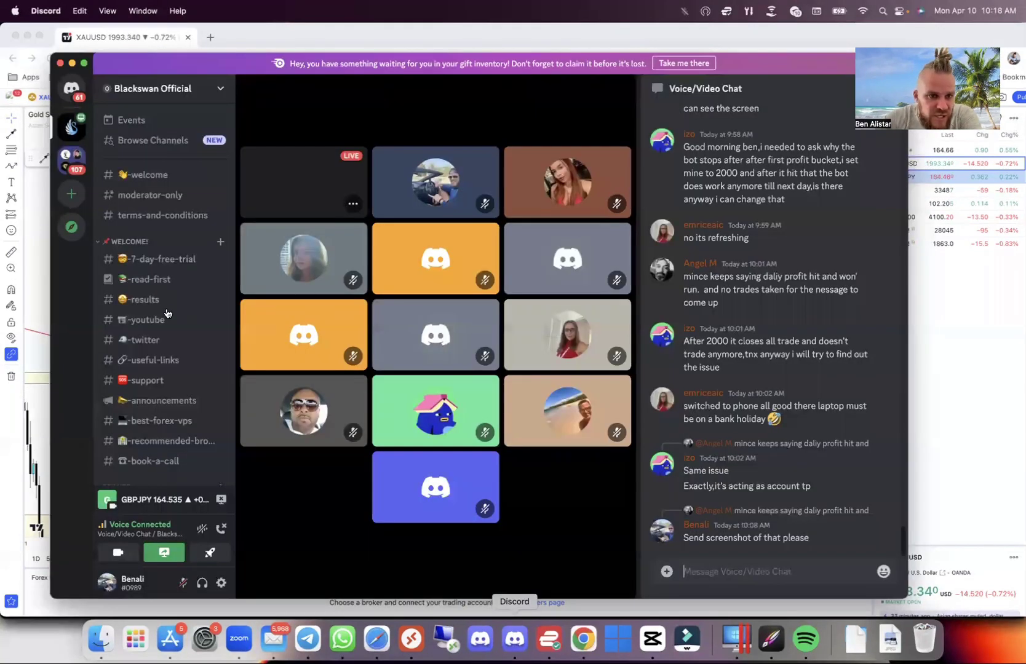
Step: Switch to Discord and open the results channel of the Blackswan Official server
scroll(167, 319, "down", 5)
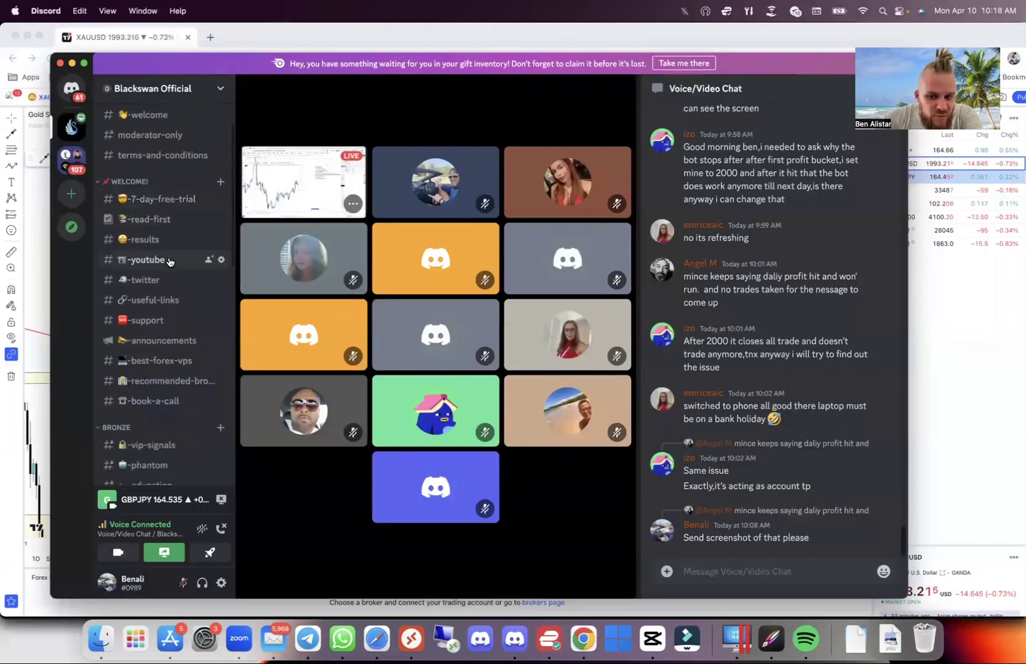
scroll(170, 351, "up", 5)
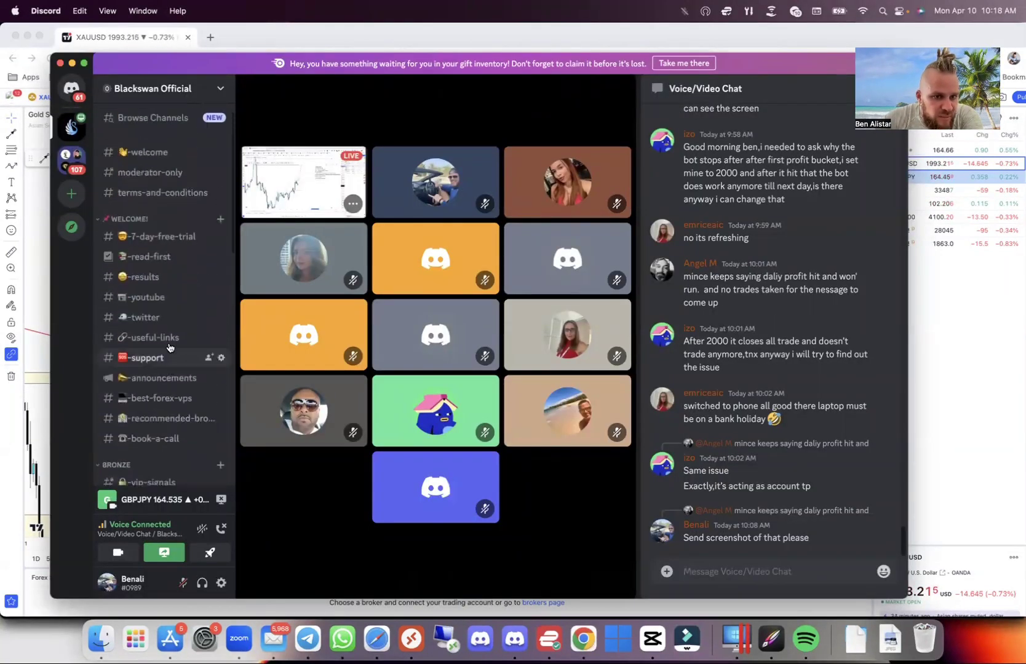
left_click(147, 277)
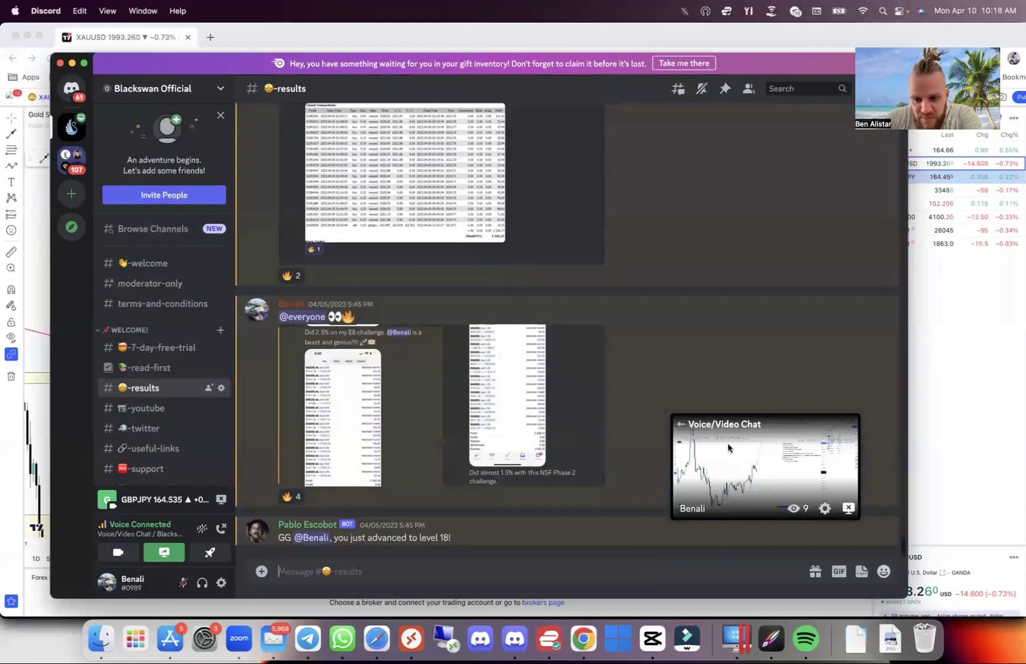
Step: Look back through the results channel's posts of 5 April 2023 to those around 2 April 2023
scroll(453, 358, "up", 2)
scroll(454, 358, "up", 5)
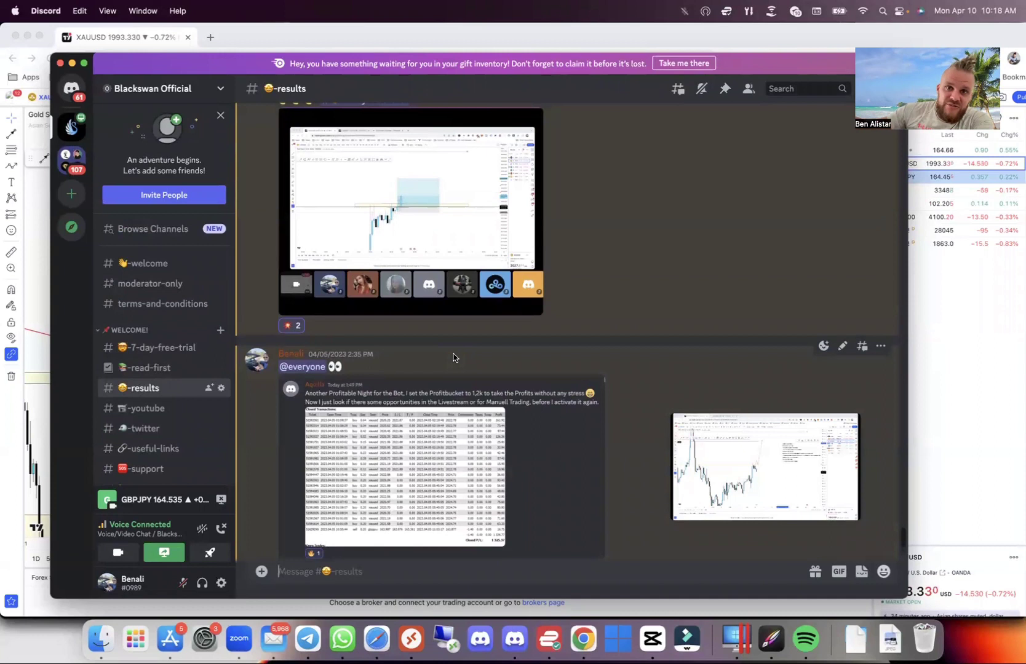
scroll(588, 412, "down", 5)
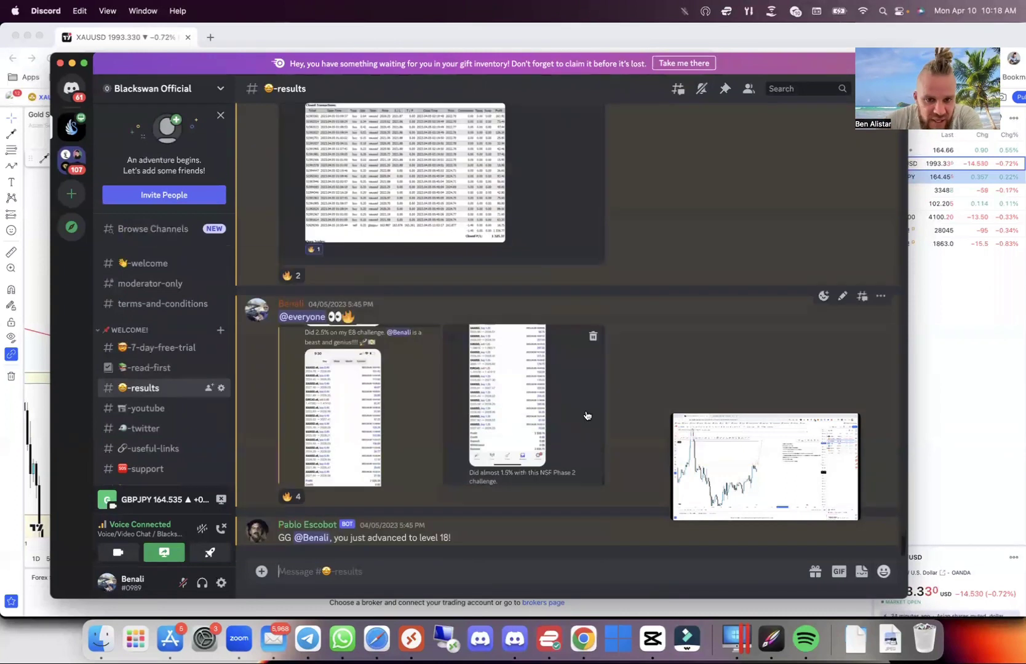
scroll(401, 425, "up", 6)
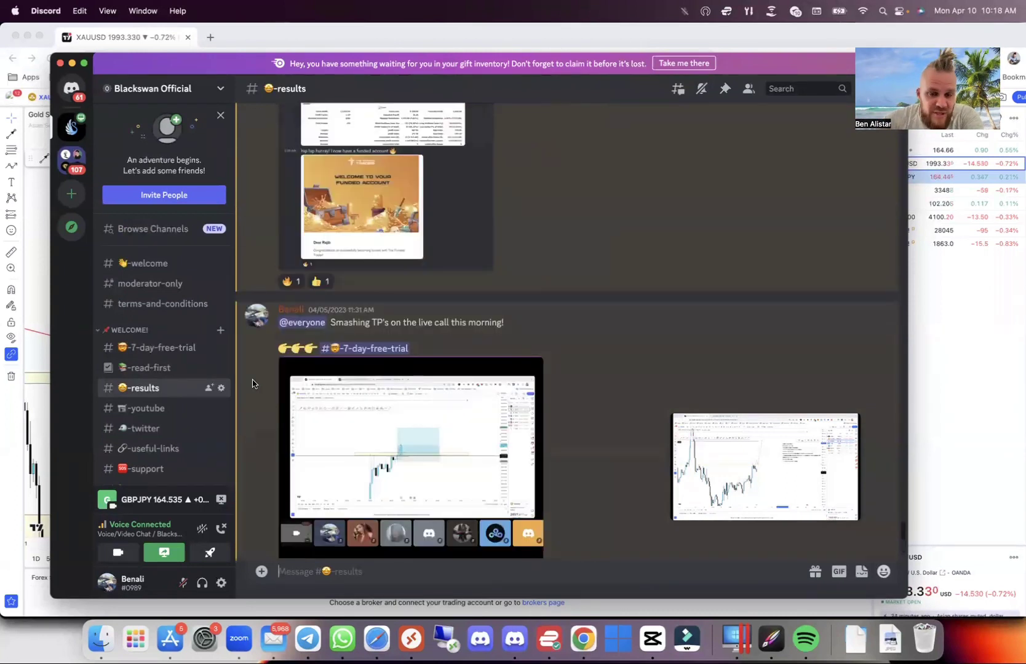
scroll(252, 384, "up", 3)
scroll(252, 384, "down", 5)
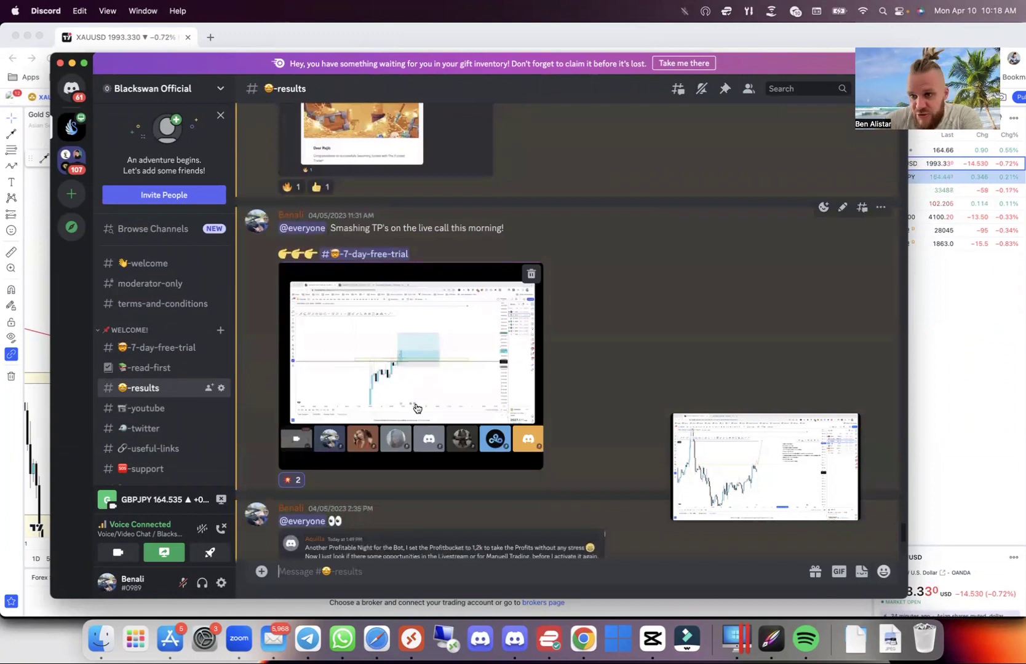
scroll(417, 408, "up", 10)
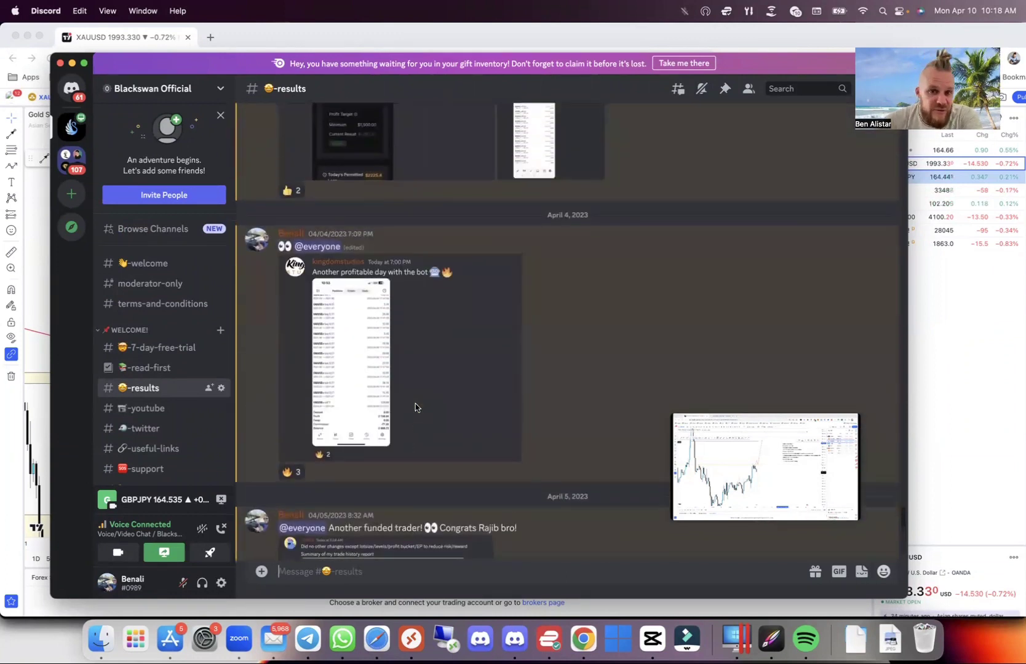
scroll(416, 407, "up", 8)
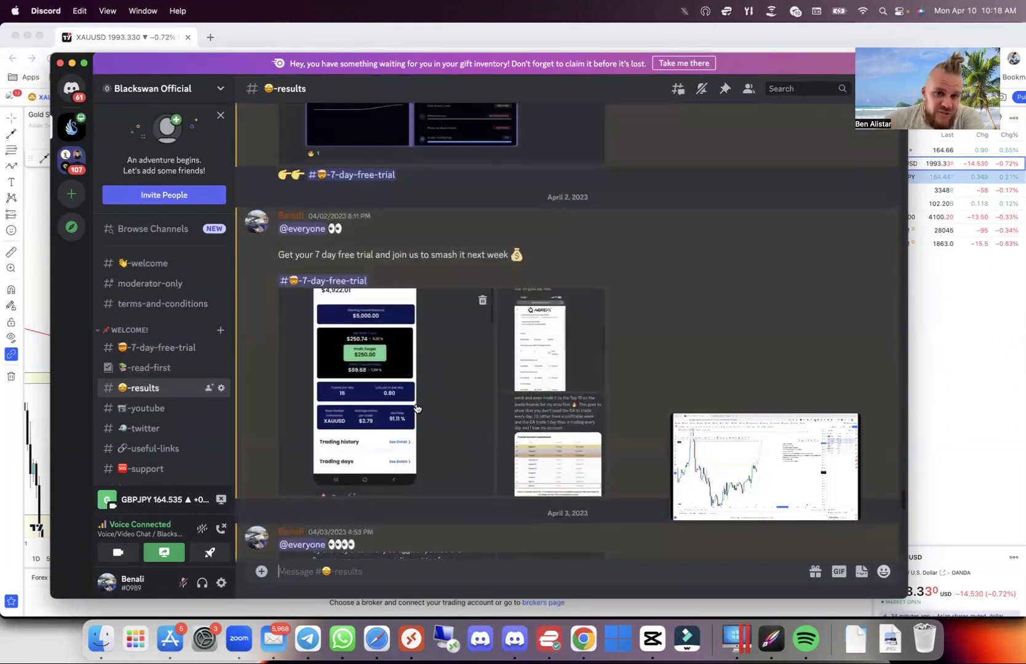
scroll(416, 408, "up", 5)
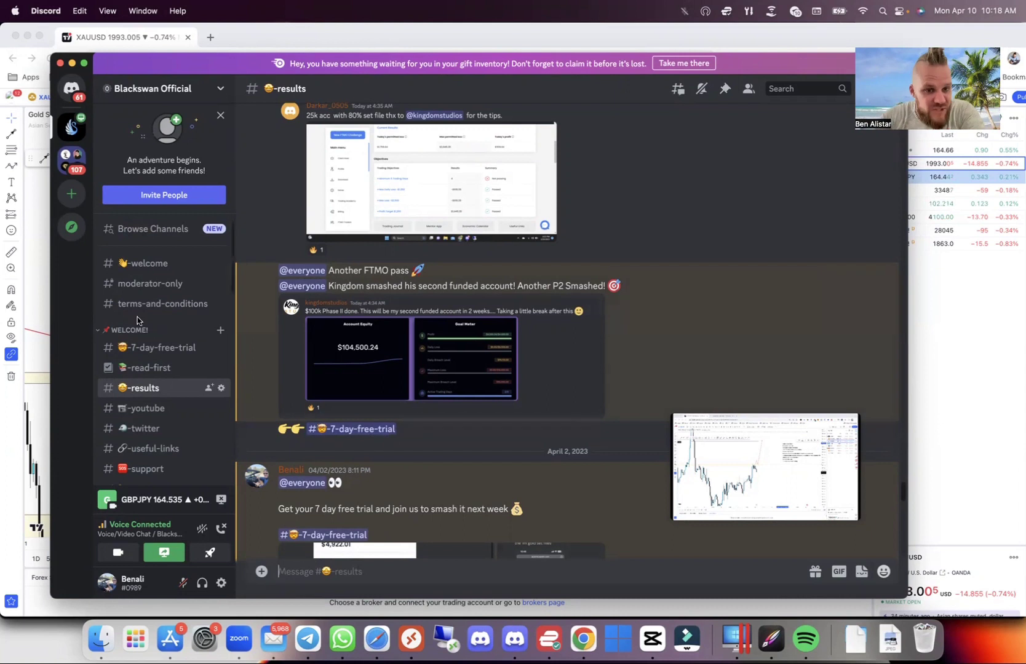
Step: Open the 7-day-free-trial channel to show its trial instructions, and return to the XAUUSD chart in Chrome
scroll(137, 319, "up", 1)
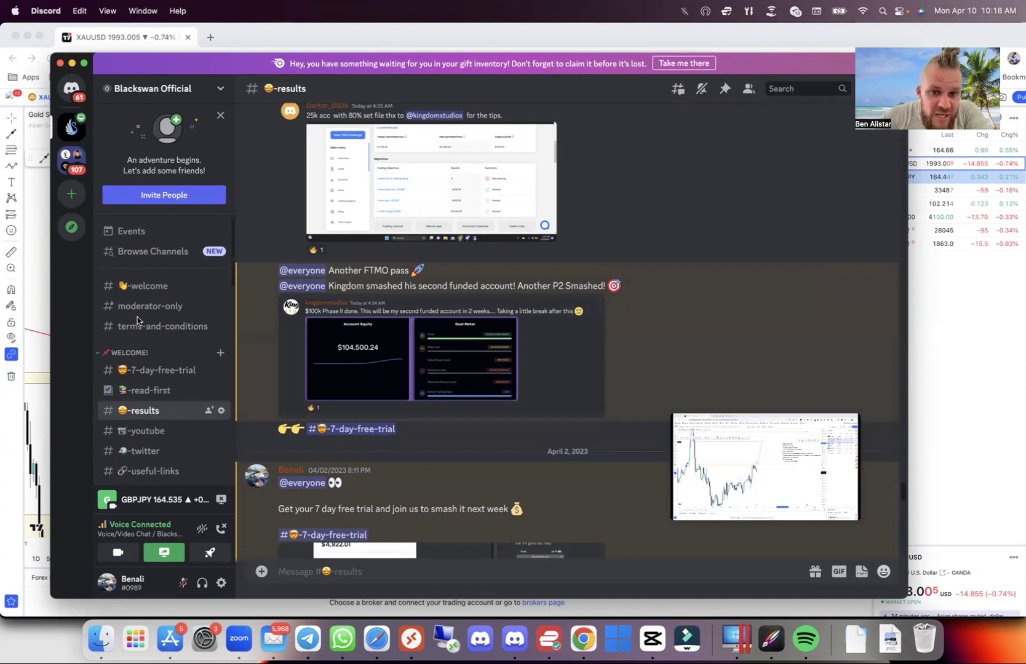
left_click(176, 371)
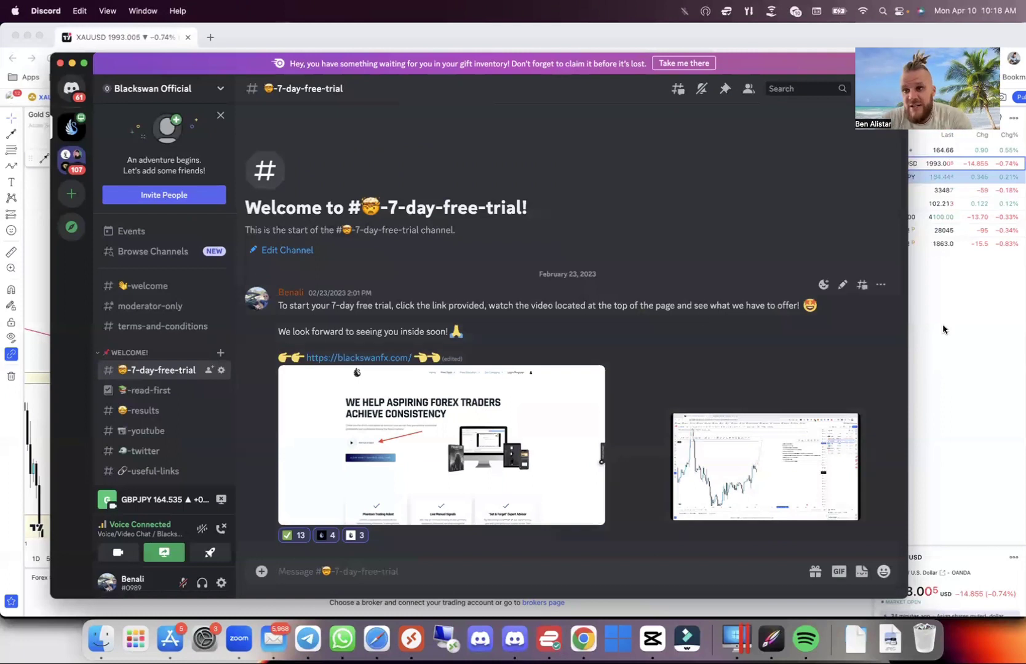
left_click(972, 335)
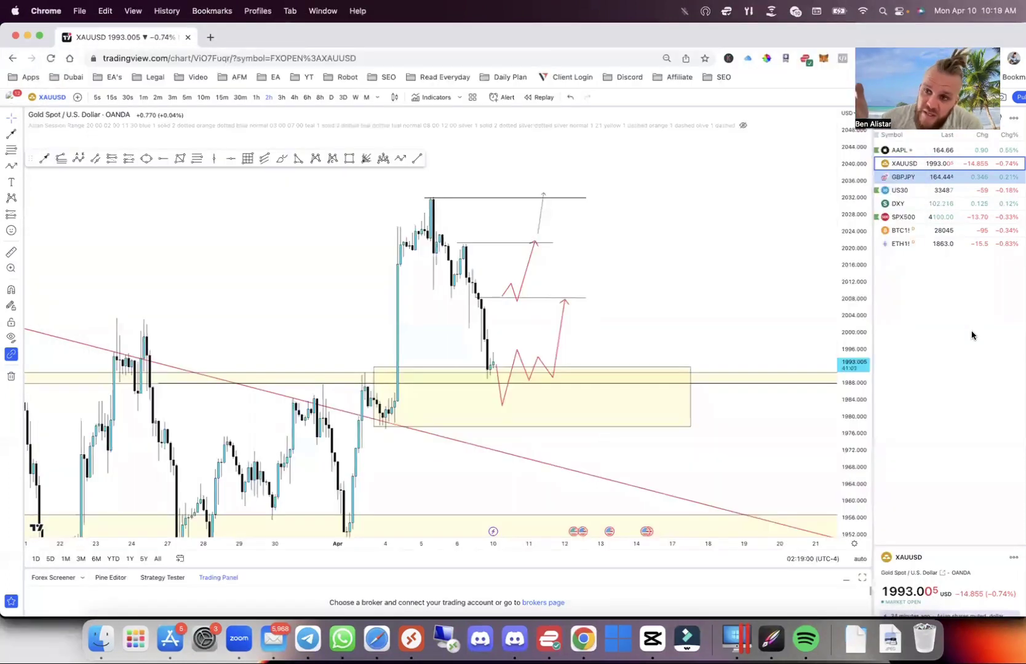